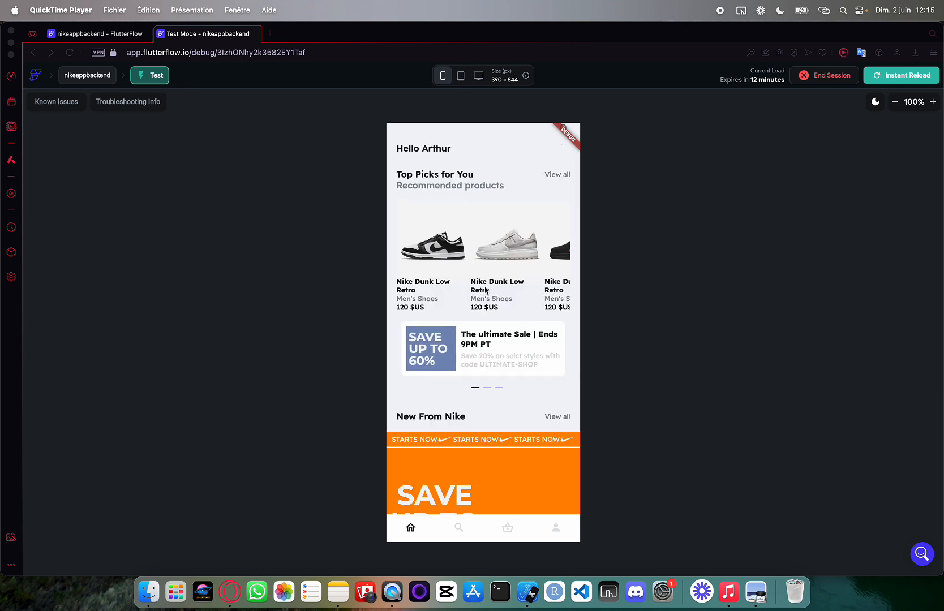
Step: Examine the Nike Dunk Low Retro product page and the home page's content in the running test app
{"action": "left_click", "coordinate": [453, 259]}
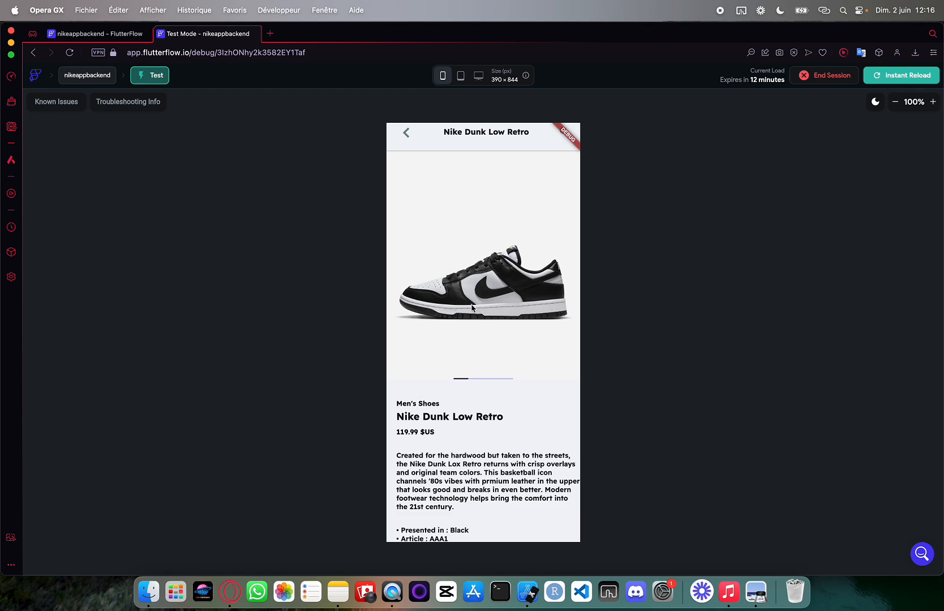
{"action": "scroll", "coordinate": [472, 307], "scroll_direction": "down", "scroll_amount": 3}
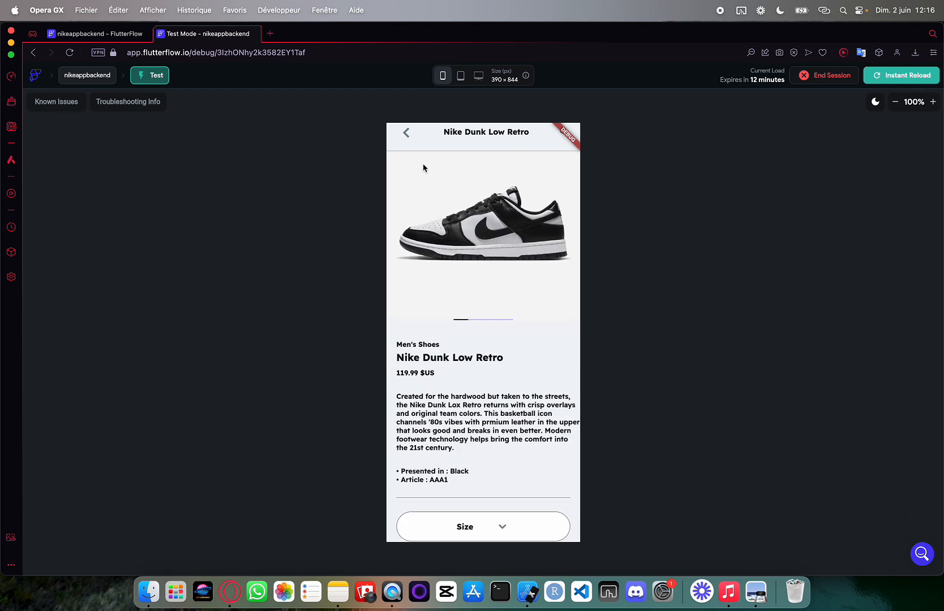
{"action": "left_click", "coordinate": [406, 135]}
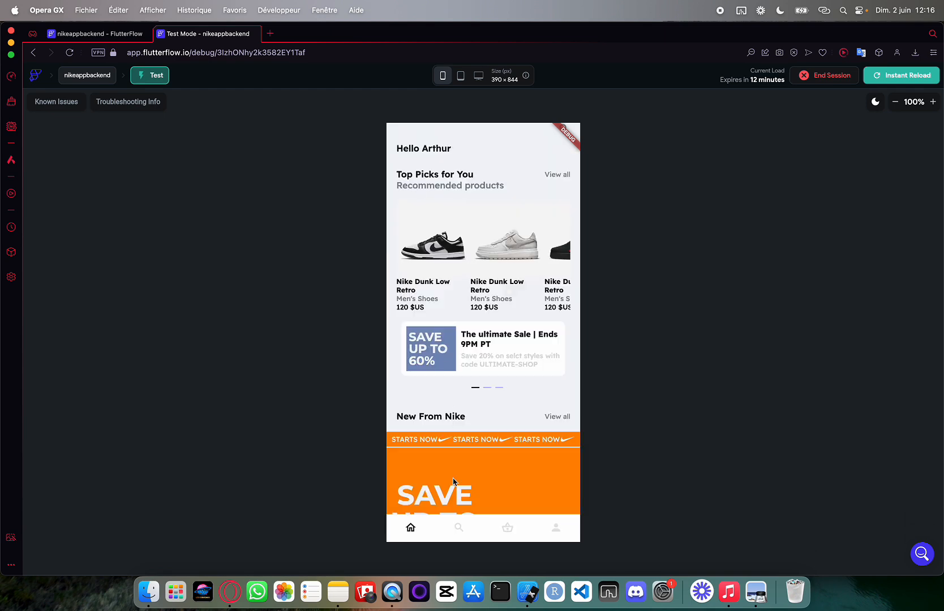
{"action": "scroll", "coordinate": [456, 316], "scroll_direction": "down", "scroll_amount": 5}
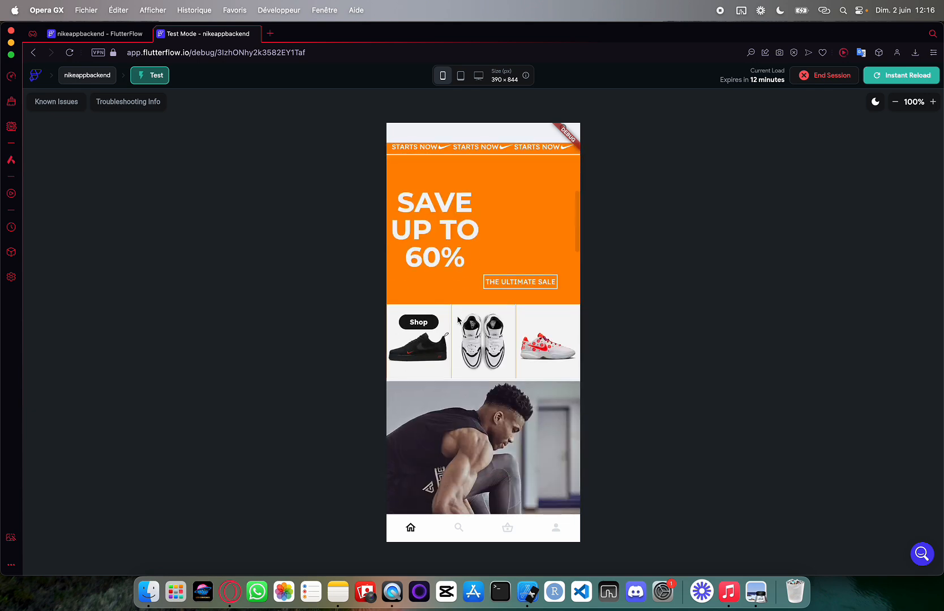
{"action": "scroll", "coordinate": [457, 319], "scroll_direction": "up", "scroll_amount": 3}
{"action": "scroll", "coordinate": [459, 320], "scroll_direction": "down", "scroll_amount": 10}
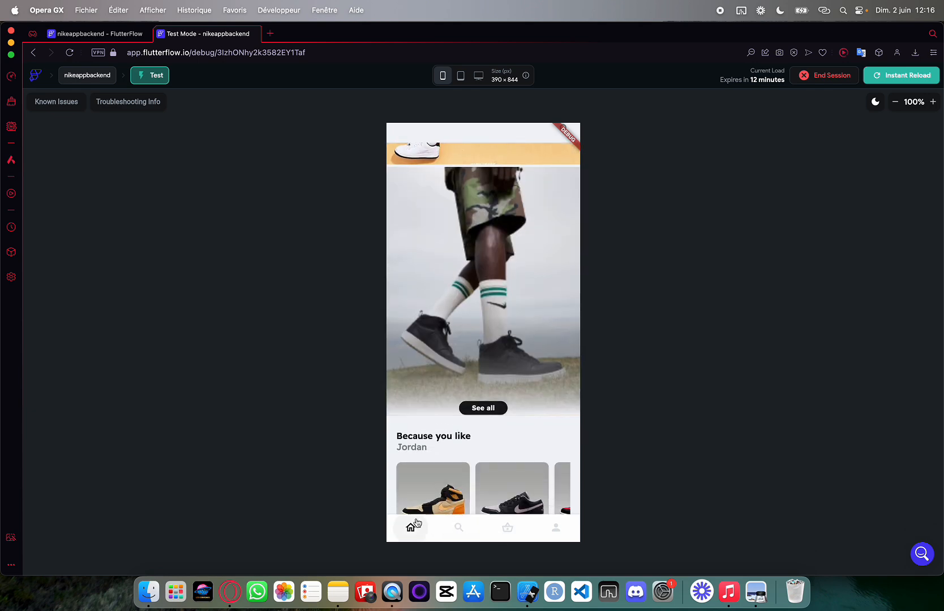
Step: Try the Search page's color filter with Grey and Black, then return to the home page
{"action": "left_click", "coordinate": [454, 537]}
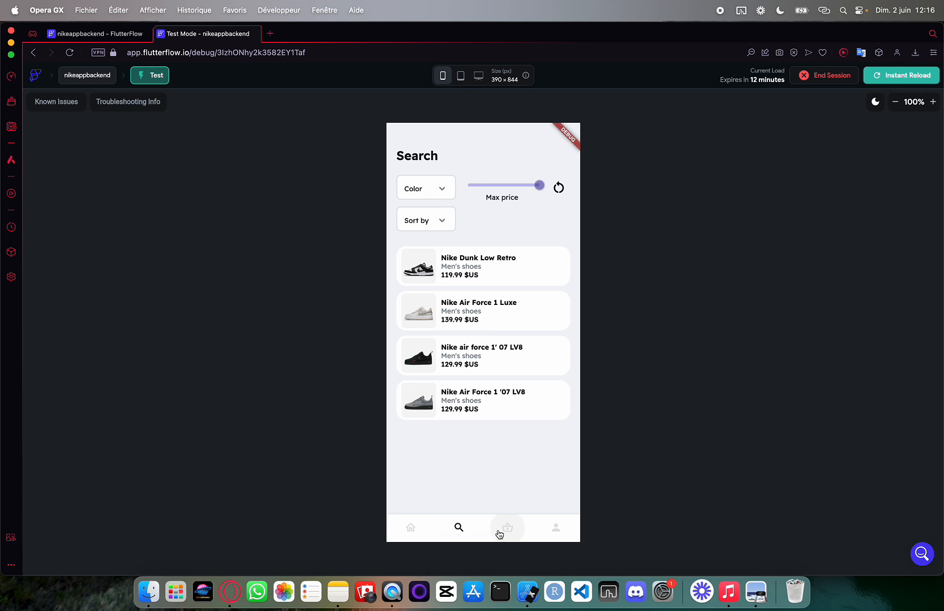
{"action": "left_click", "coordinate": [444, 195]}
{"action": "left_click", "coordinate": [462, 202]}
{"action": "left_click", "coordinate": [444, 194]}
{"action": "left_click", "coordinate": [440, 212]}
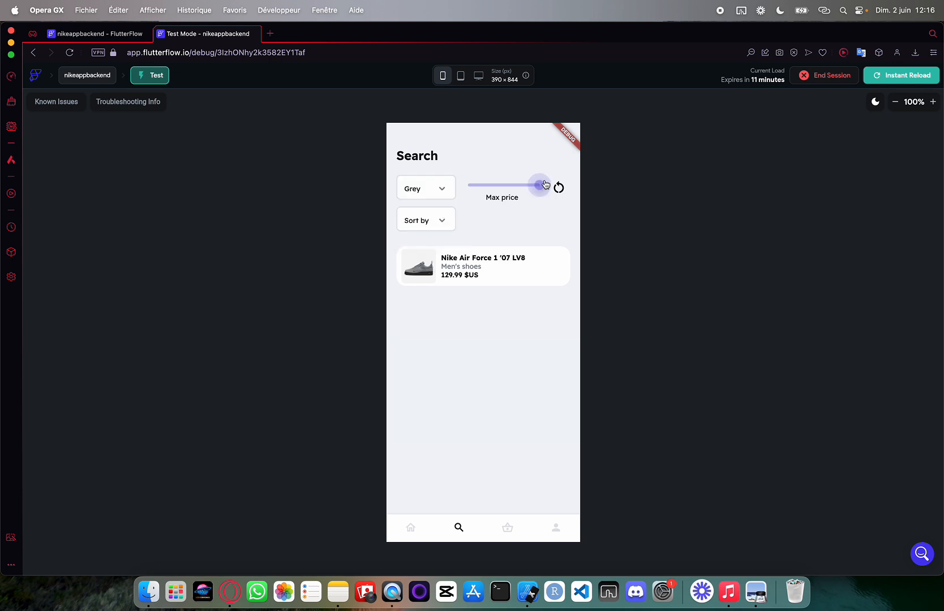
{"action": "mouse_move", "coordinate": [545, 184]}
{"action": "left_mouse_down"}
{"action": "mouse_move", "coordinate": [490, 185]}
{"action": "mouse_move", "coordinate": [540, 184]}
{"action": "left_mouse_up"}
{"action": "left_click", "coordinate": [444, 197]}
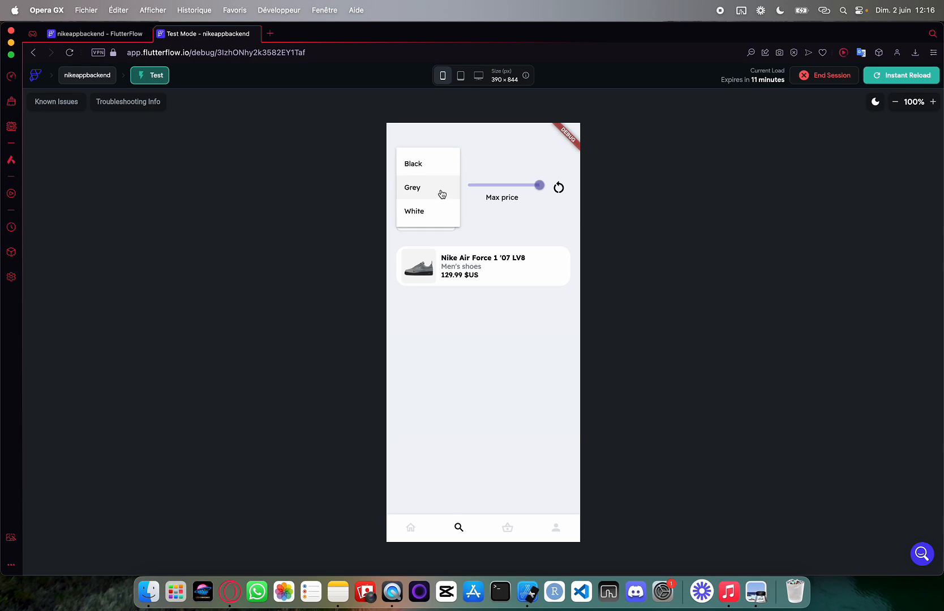
{"action": "left_click", "coordinate": [432, 167]}
{"action": "left_click", "coordinate": [412, 527]}
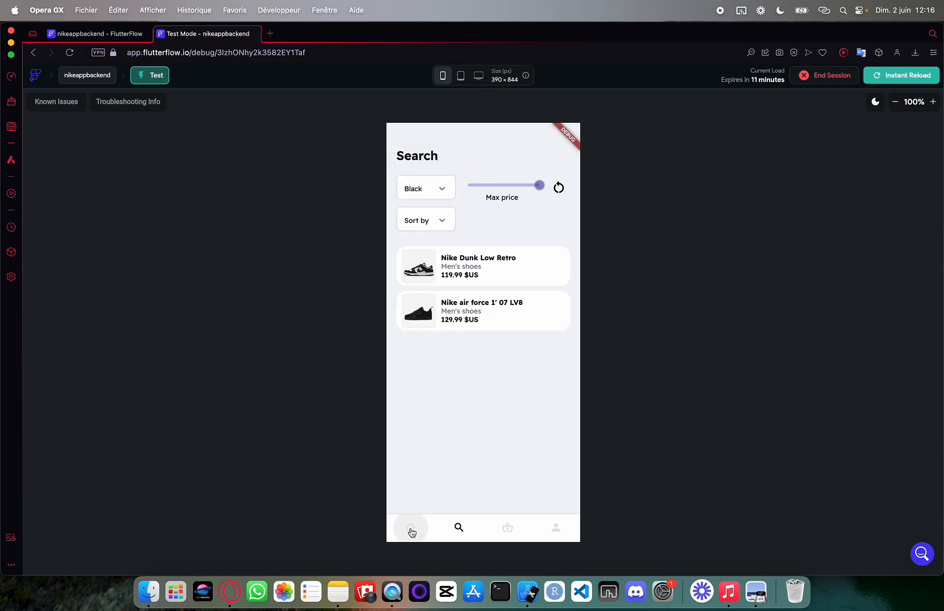
Step: Create a blank page named produitspresentation in the project editor and delete its AppBar
{"action": "key", "text": "ctrl+shift+Tab"}
{"action": "scroll", "coordinate": [528, 344], "scroll_direction": "up", "scroll_amount": 10}
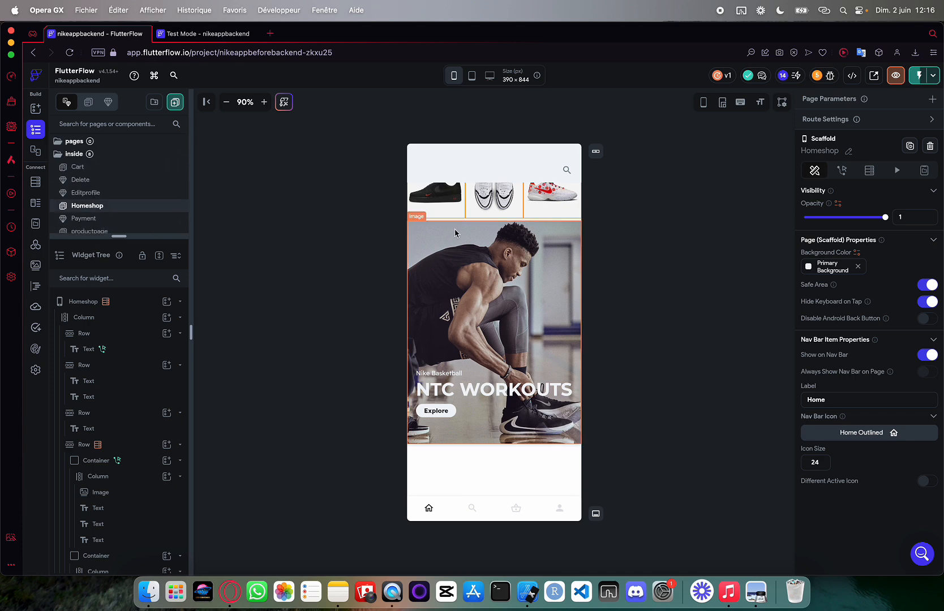
{"action": "left_click", "coordinate": [174, 102]}
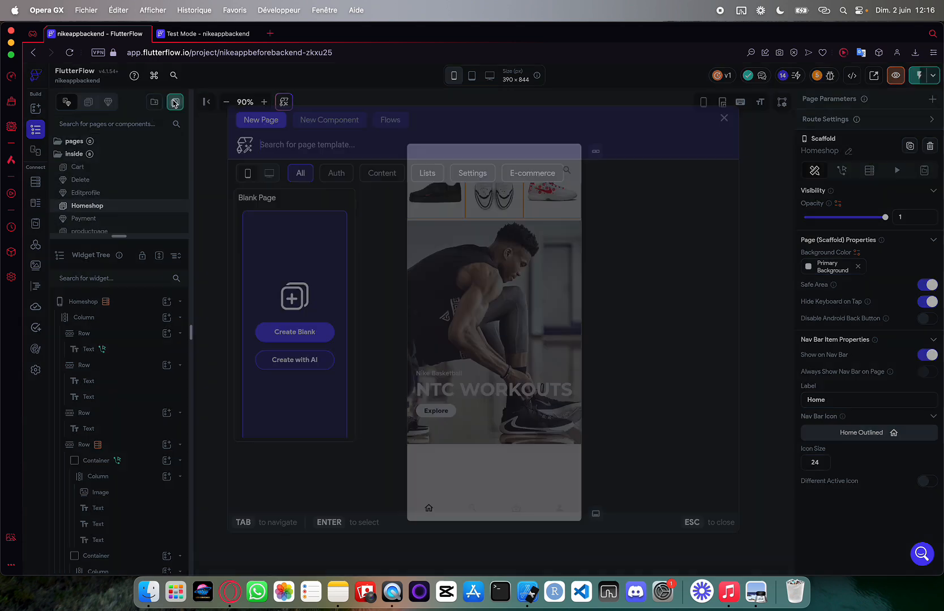
{"action": "left_click", "coordinate": [302, 335]}
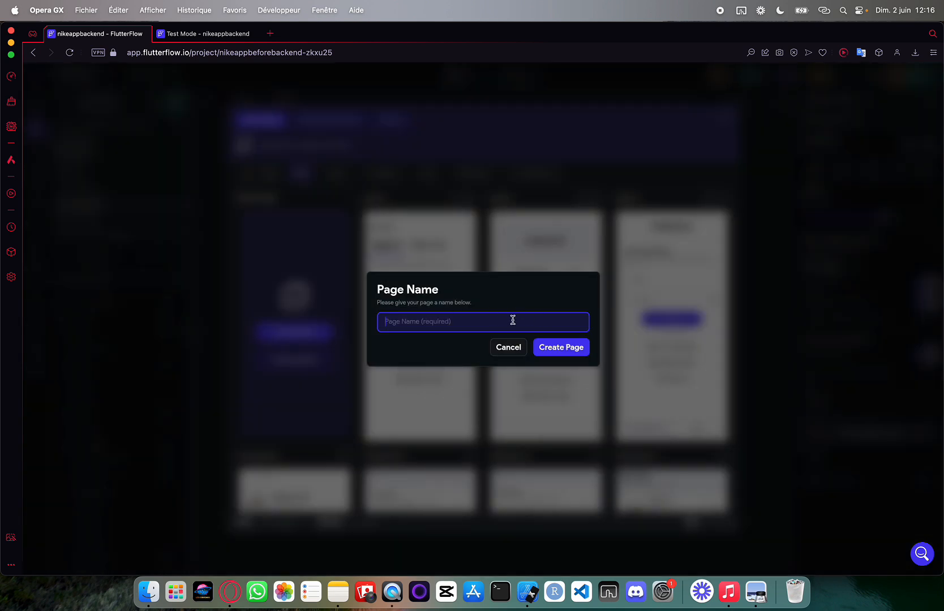
{"action": "type", "text": "produitspresentation"}
{"action": "left_click", "coordinate": [553, 345]}
{"action": "left_click", "coordinate": [454, 169]}
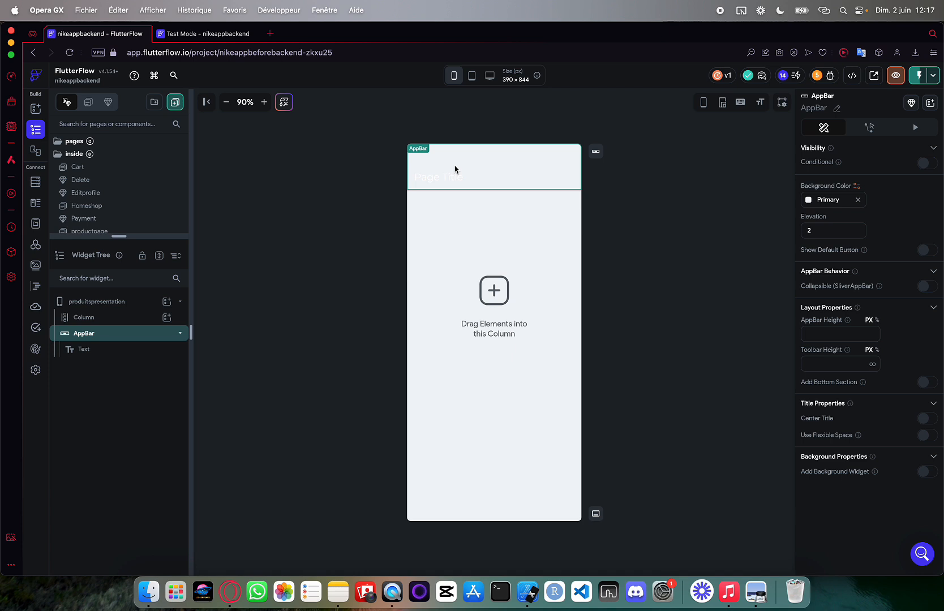
{"action": "key", "text": "BackSpace"}
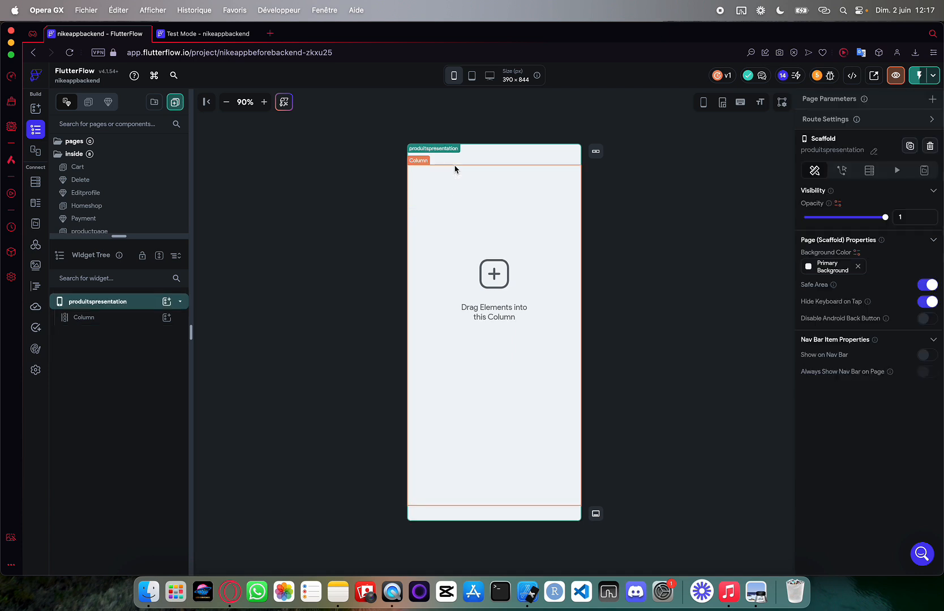
Step: Add a PageView widget to the Column of the produitspresentation page
{"action": "left_click", "coordinate": [110, 318]}
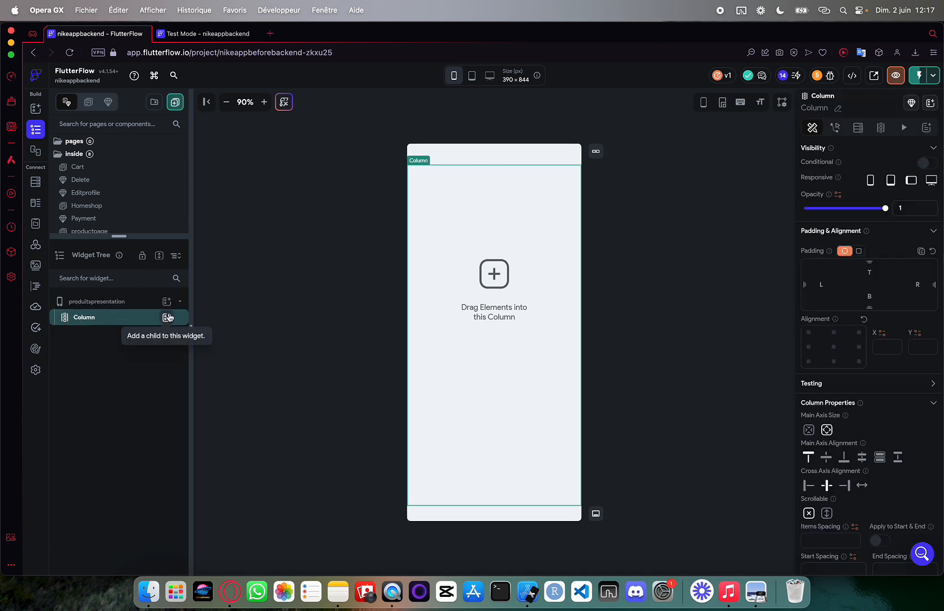
{"action": "left_click", "coordinate": [167, 319]}
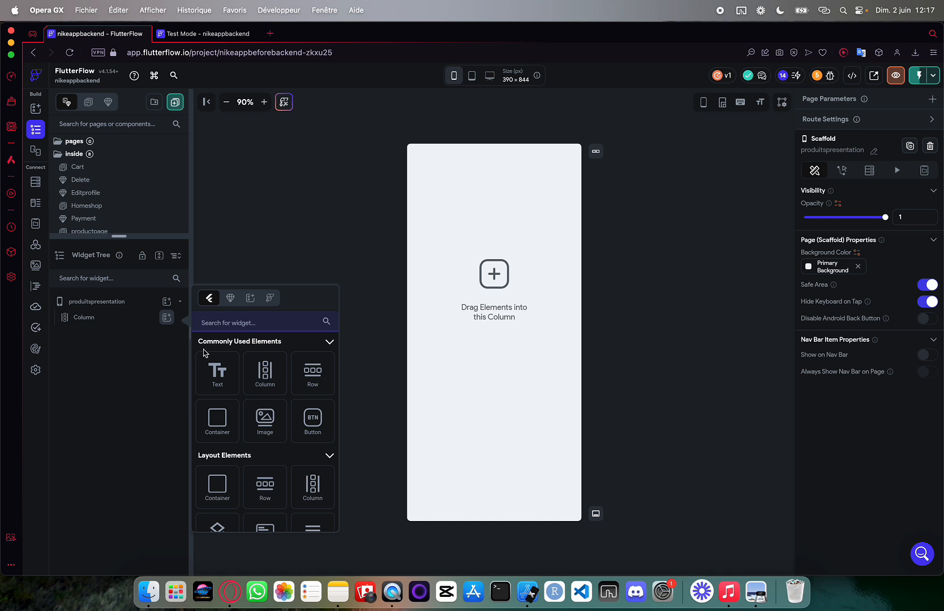
{"action": "type", "text": "page"}
{"action": "scroll", "coordinate": [212, 409], "scroll_direction": "down", "scroll_amount": 1}
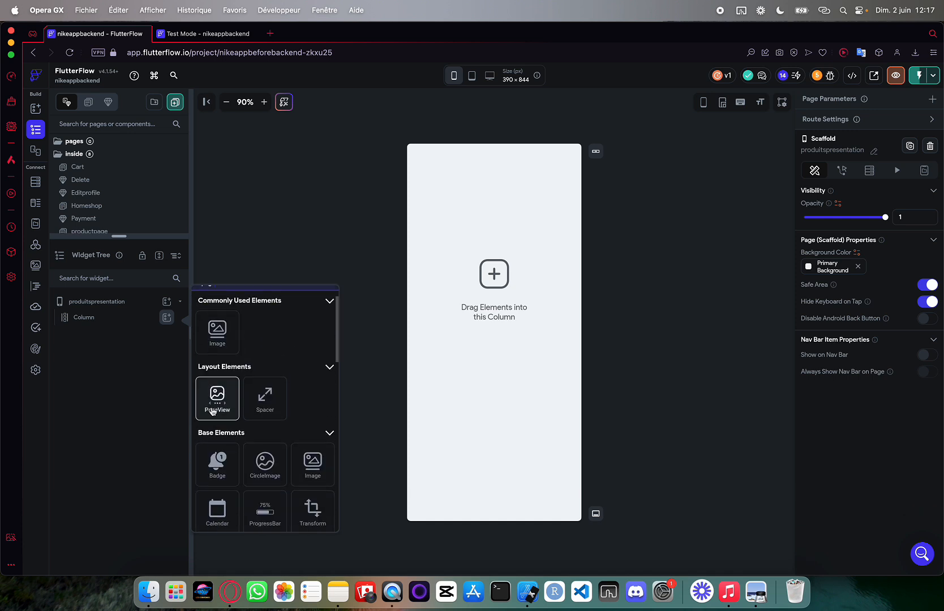
{"action": "left_click", "coordinate": [220, 402]}
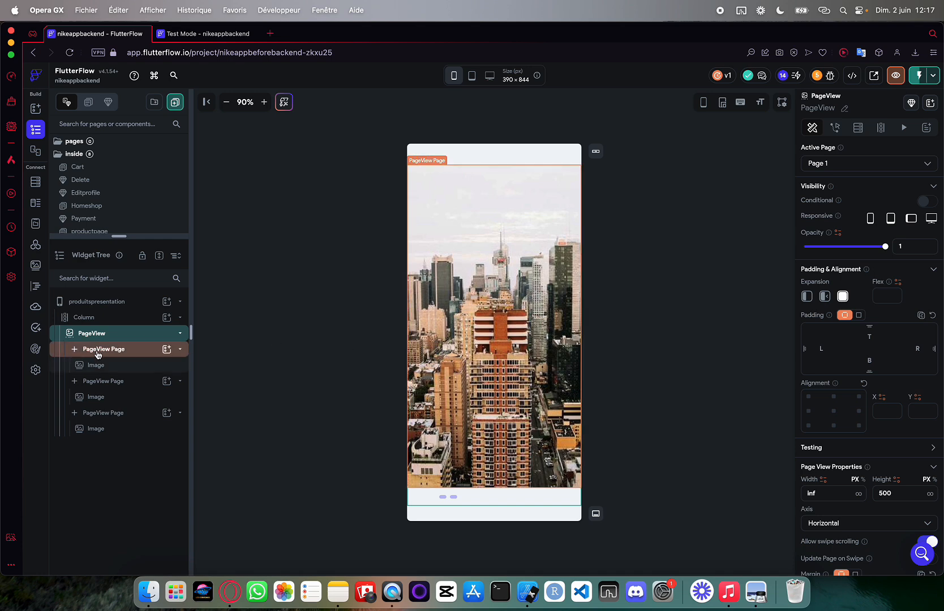
{"action": "left_click", "coordinate": [85, 316]}
Step: Examine the image carousel on the Nike Dunk Low Retro page in the test app as a reference
{"action": "left_click", "coordinate": [198, 35]}
{"action": "left_click", "coordinate": [449, 263]}
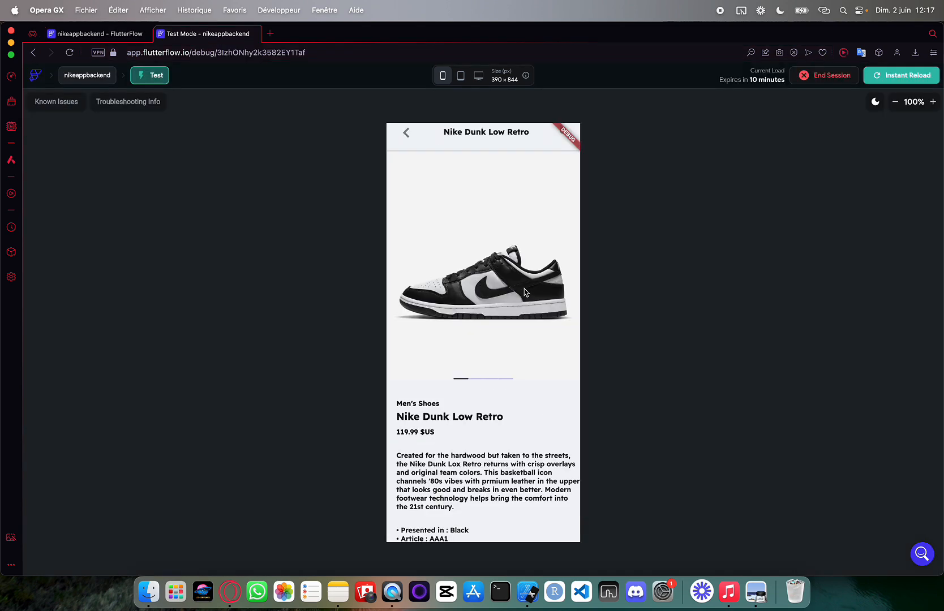
{"action": "left_click_drag", "start_coordinate": [526, 291], "coordinate": [437, 293]}
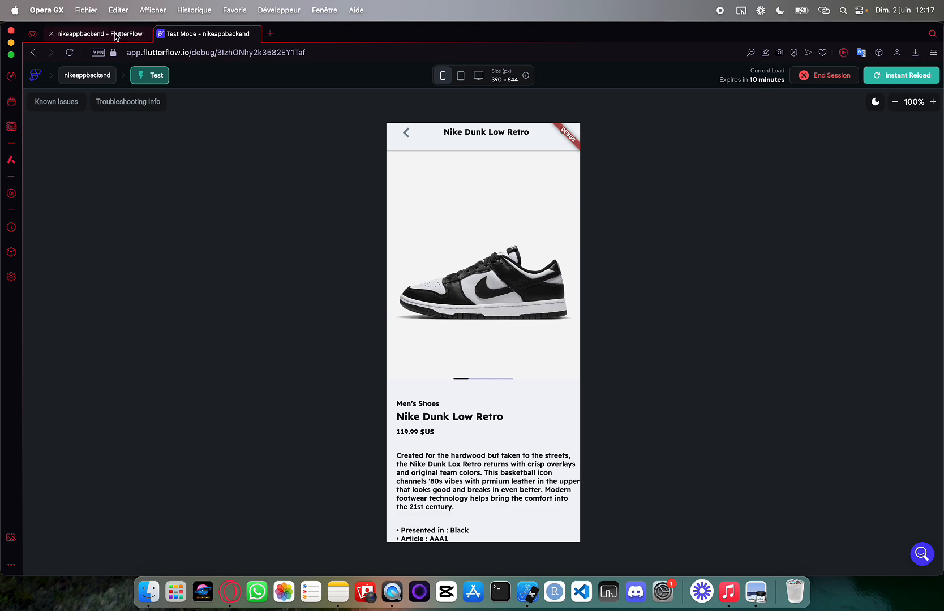
{"action": "left_click", "coordinate": [96, 33]}
Step: Remove the PageView's expansion and resize it to a height of about 485 px
{"action": "left_click", "coordinate": [445, 359]}
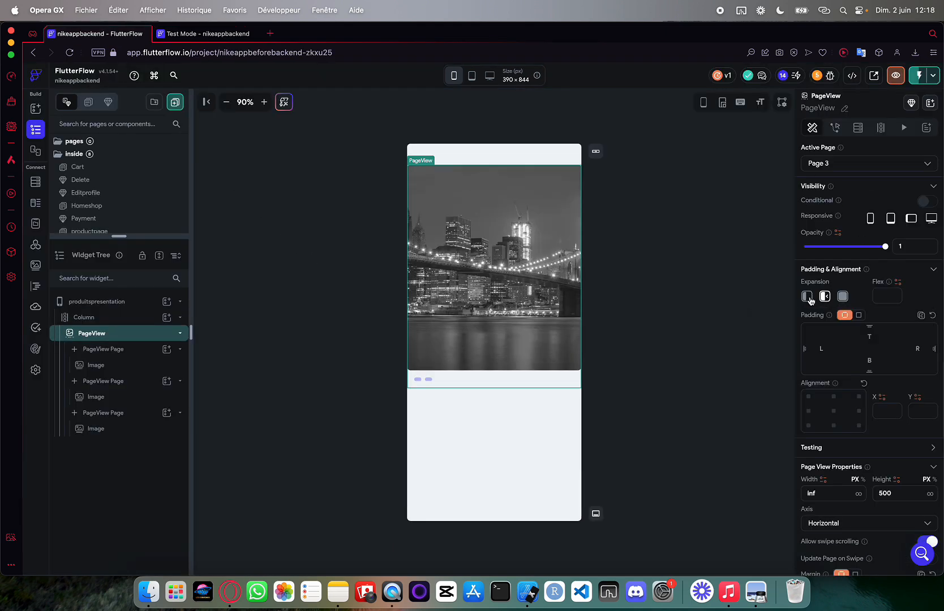
{"action": "left_click", "coordinate": [807, 296]}
{"action": "mouse_move", "coordinate": [495, 388]}
{"action": "left_mouse_down"}
{"action": "mouse_move", "coordinate": [491, 417]}
{"action": "mouse_move", "coordinate": [490, 384]}
{"action": "left_mouse_up"}
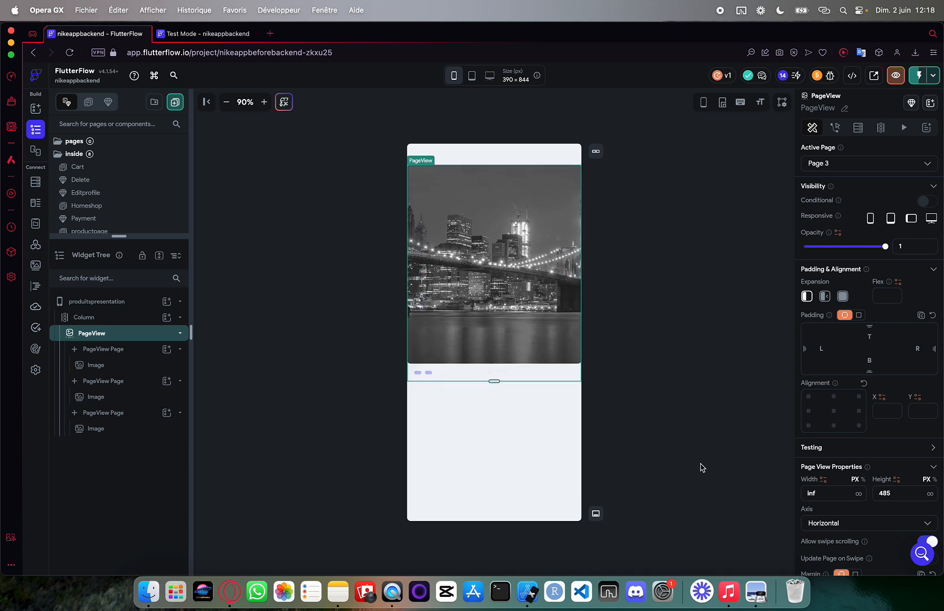
Step: Set the PageView indicator's dot height to 2 and its spacing to 0, comparing with the test app
{"action": "scroll", "coordinate": [920, 418], "scroll_direction": "down", "scroll_amount": 6}
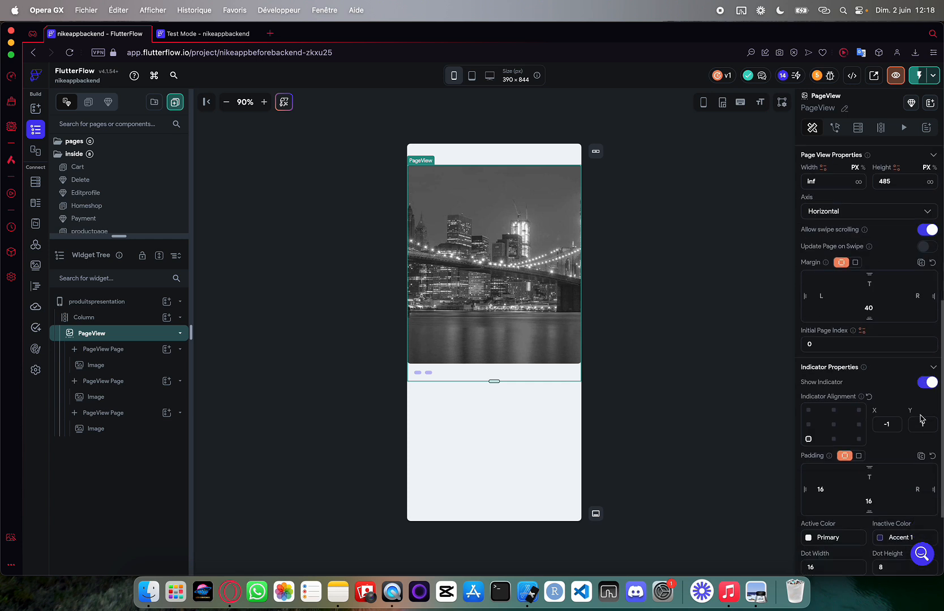
{"action": "scroll", "coordinate": [921, 419], "scroll_direction": "down", "scroll_amount": 3}
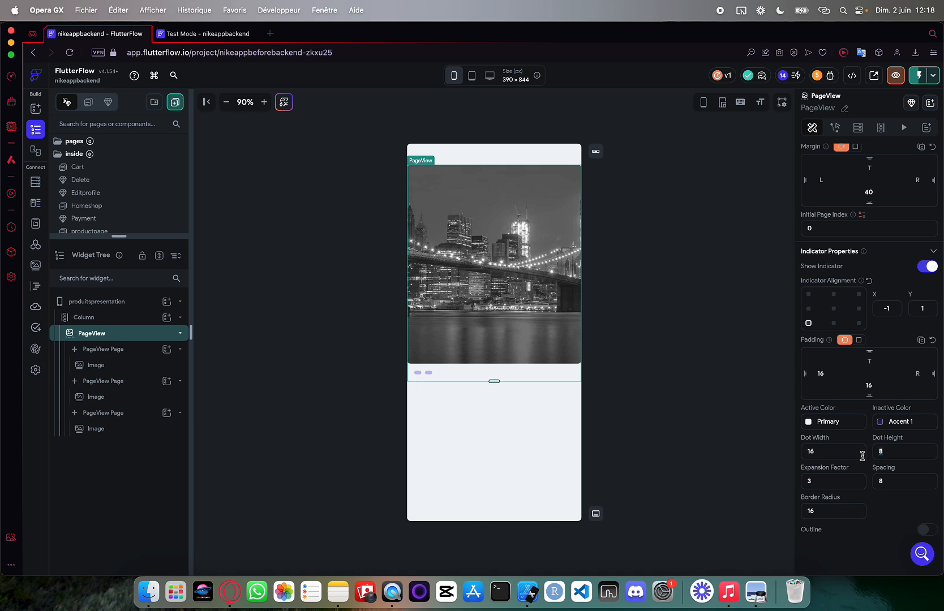
{"action": "type", "text": "2"}
{"action": "left_click", "coordinate": [886, 480]}
{"action": "left_click", "coordinate": [208, 35]}
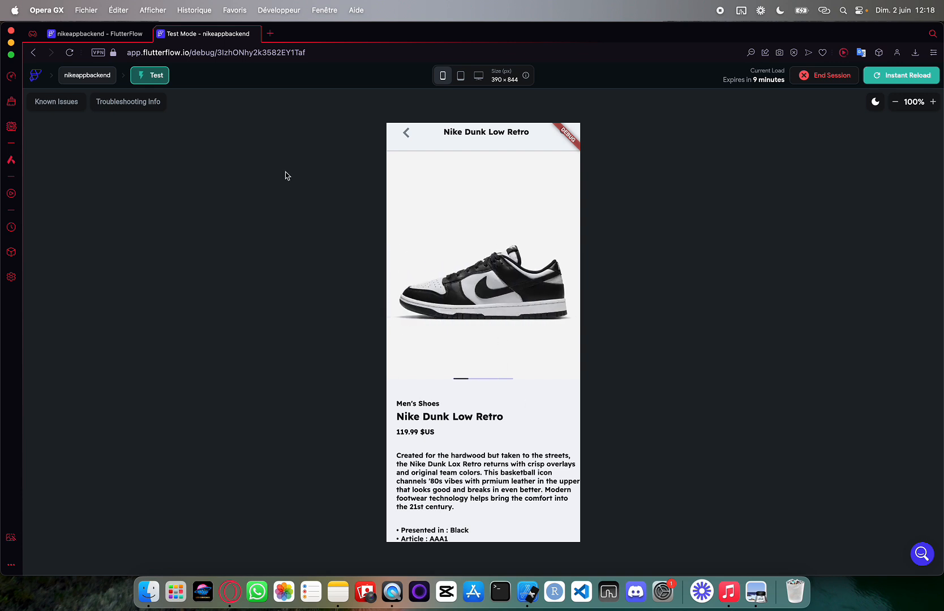
{"action": "left_click", "coordinate": [94, 31]}
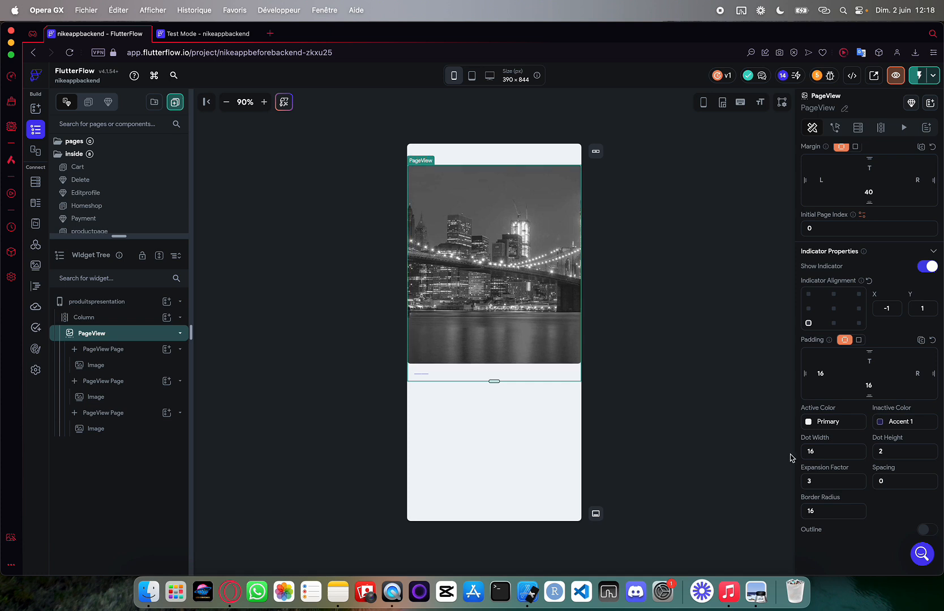
Step: Set the indicator's expansion factor to 1 and its dot width to 30, checking against the test app
{"action": "left_click_drag", "start_coordinate": [835, 482], "coordinate": [793, 482]}
{"action": "left_click_drag", "start_coordinate": [821, 447], "coordinate": [792, 448]}
{"action": "left_click", "coordinate": [208, 33]}
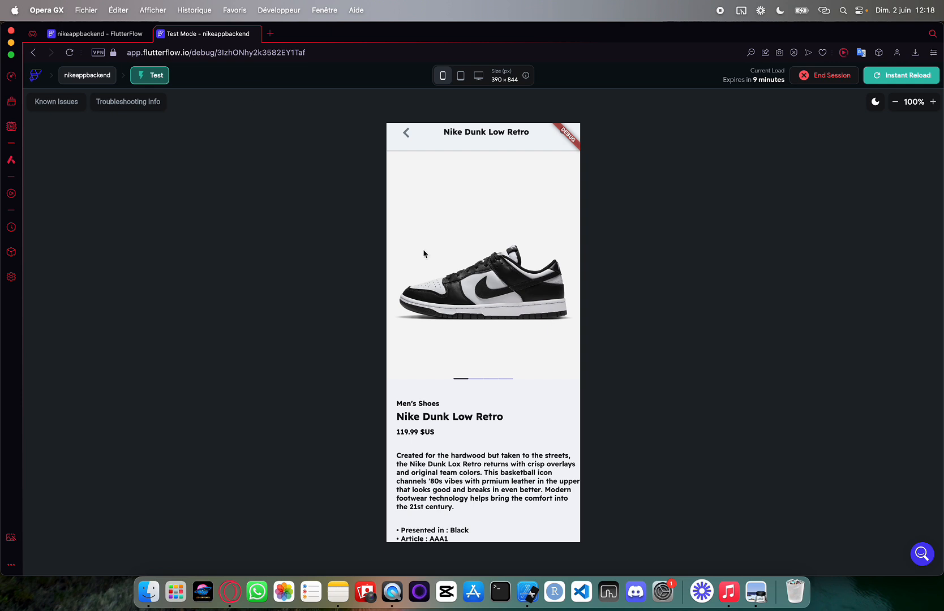
{"action": "left_click", "coordinate": [113, 34]}
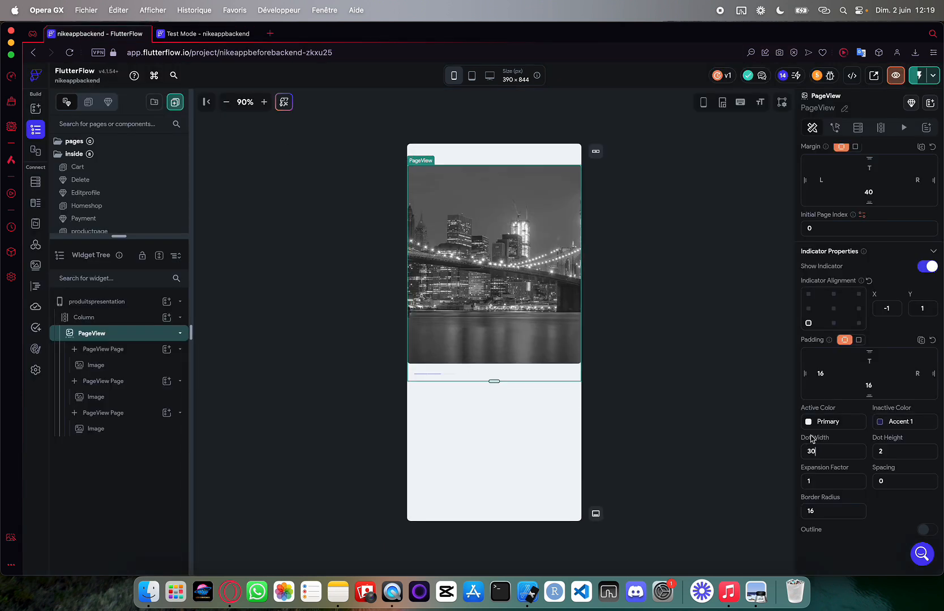
Step: Align the page indicator to the bottom center (X 0, Y 1) and clear its left padding
{"action": "left_click", "coordinate": [834, 323]}
{"action": "left_click", "coordinate": [828, 374]}
{"action": "scroll", "coordinate": [821, 395], "scroll_direction": "up", "scroll_amount": 1}
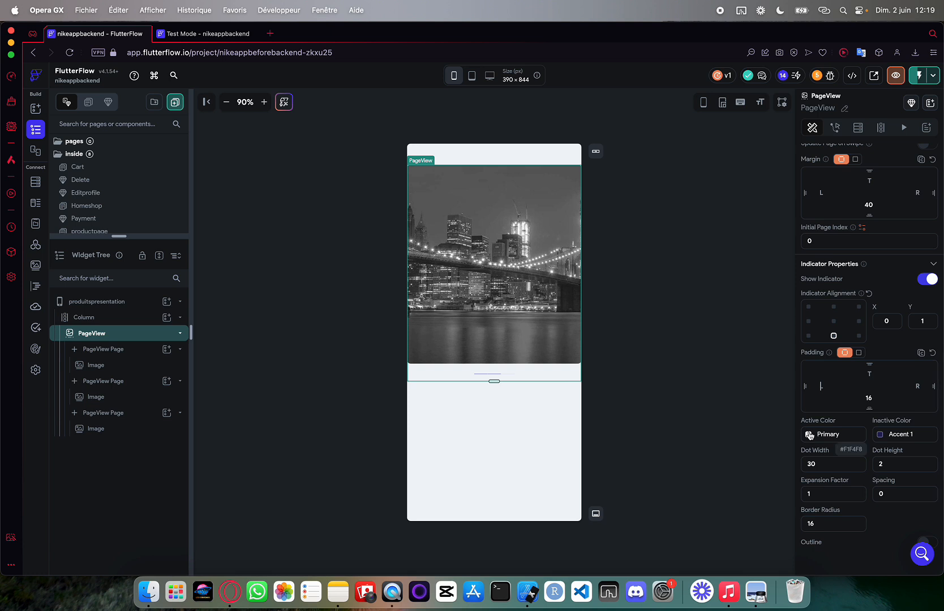
Step: Set the indicator's active color to the Secondary theme color (#000000) and compare it with the test app
{"action": "left_click", "coordinate": [809, 434]}
{"action": "left_click", "coordinate": [654, 454]}
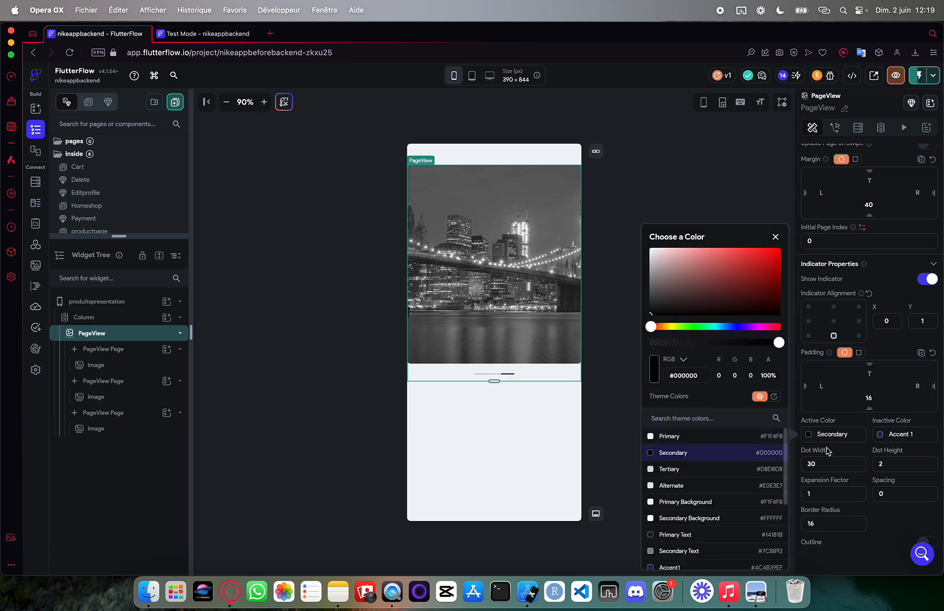
{"action": "left_click", "coordinate": [880, 434]}
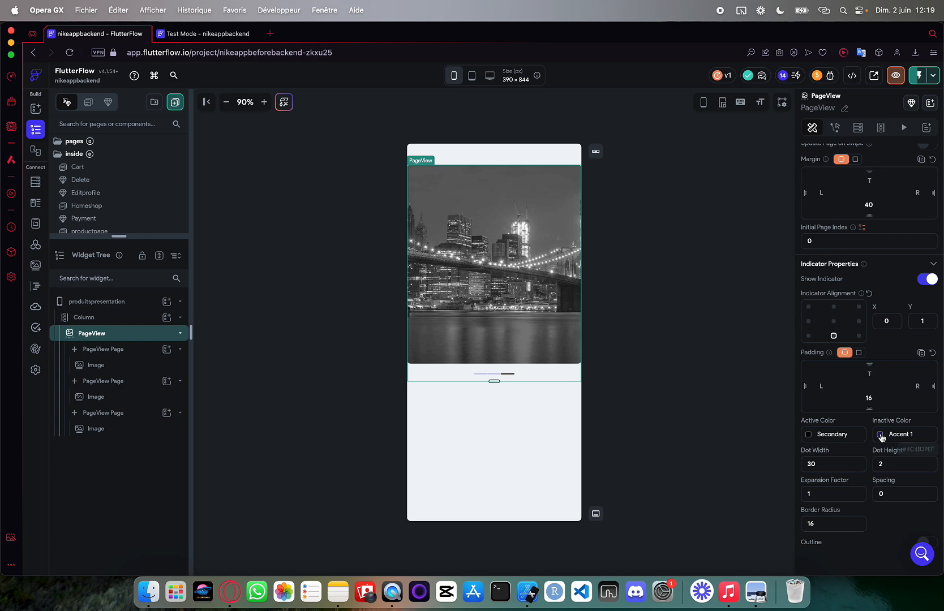
{"action": "left_click", "coordinate": [881, 435]}
{"action": "left_click", "coordinate": [630, 324]}
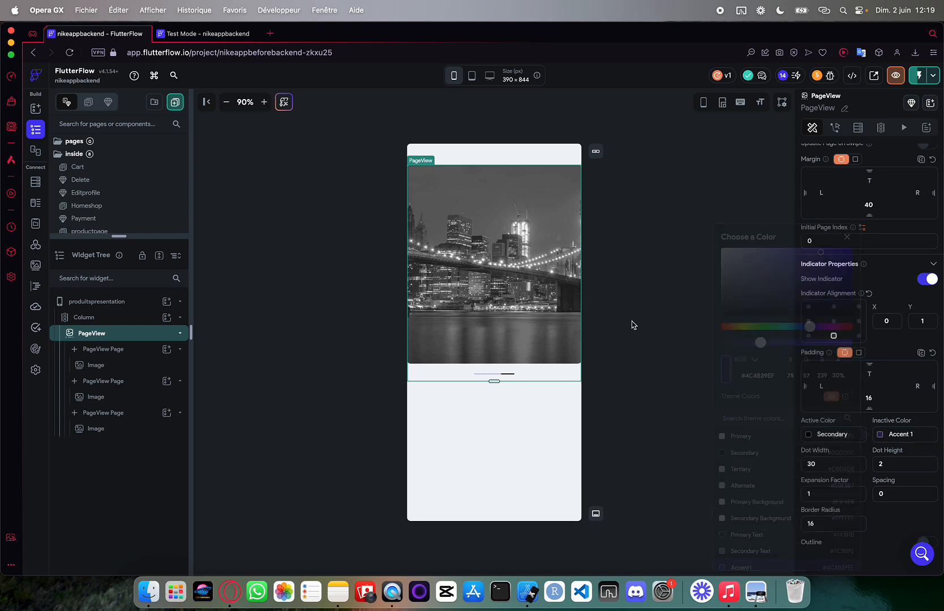
{"action": "left_click", "coordinate": [210, 34]}
{"action": "left_click", "coordinate": [92, 35]}
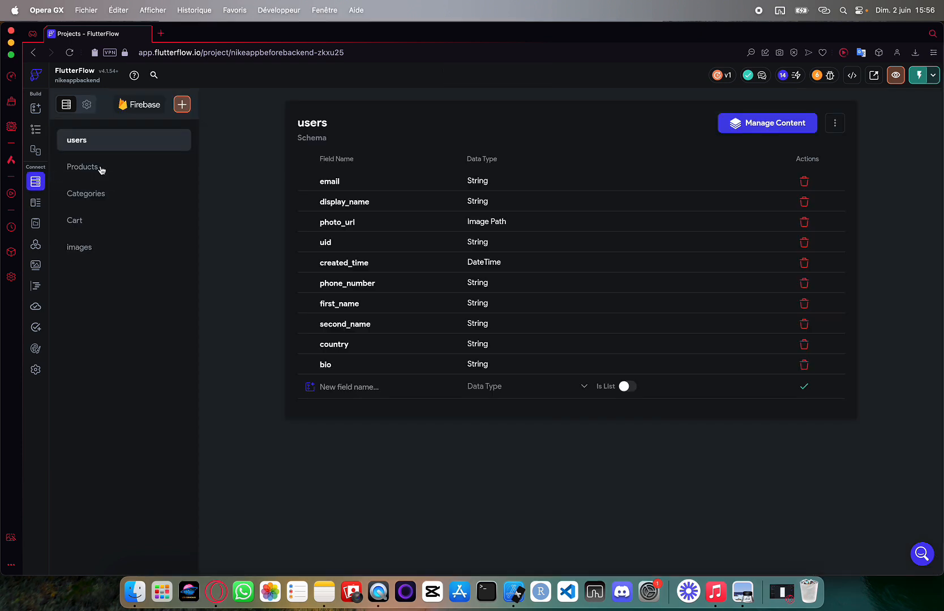
Step: Create a Firestore collection named "produits" with a schema started from scratch, after checking the existing Products schema
{"action": "left_click", "coordinate": [100, 167]}
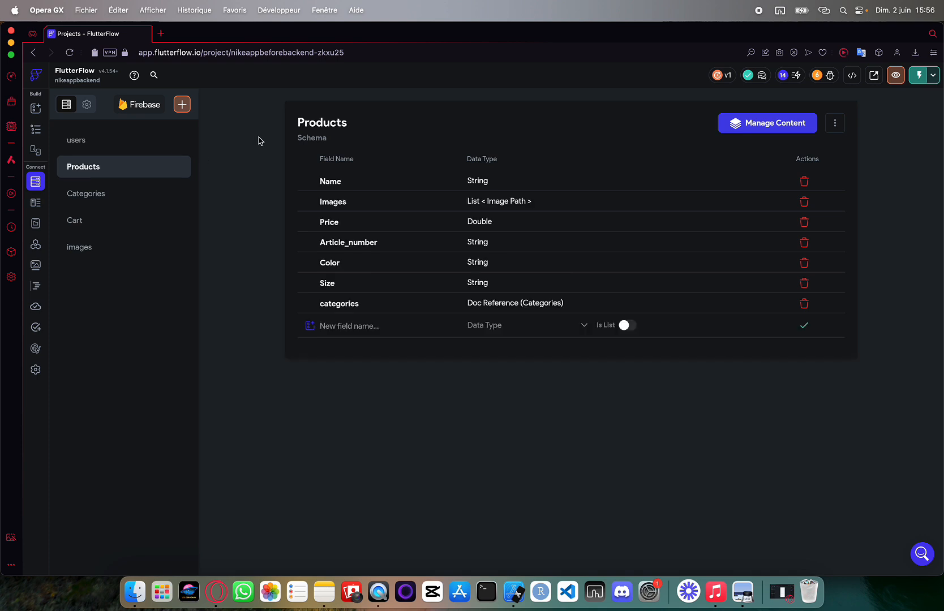
{"action": "left_click", "coordinate": [133, 152]}
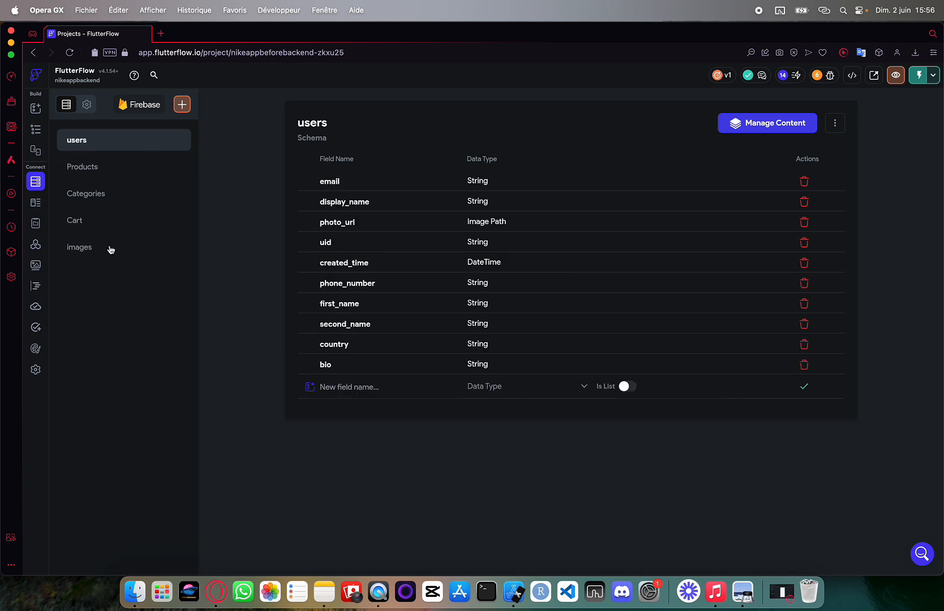
{"action": "left_click", "coordinate": [181, 105]}
{"action": "type", "text": "pro"}
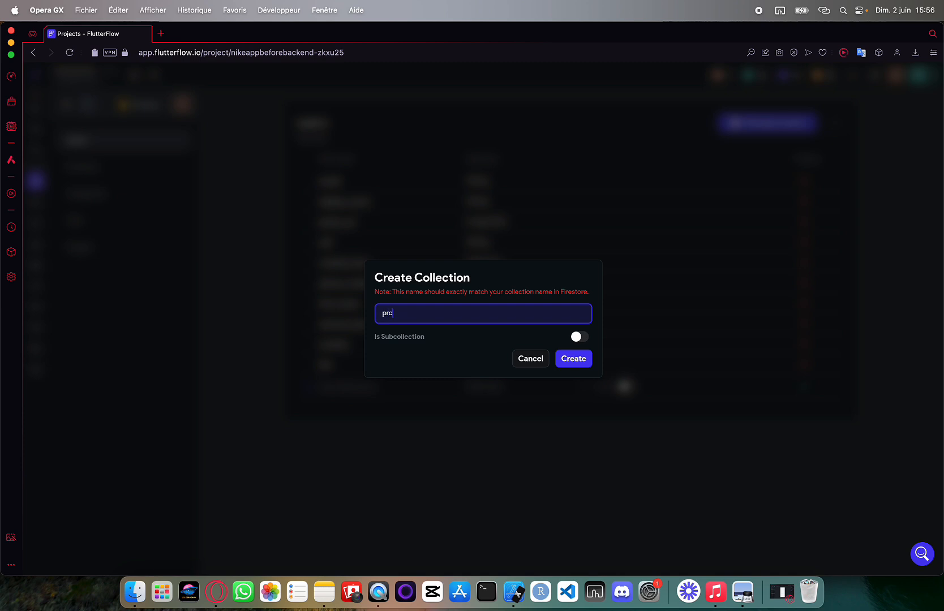
{"action": "type", "text": "duits"}
{"action": "left_click", "coordinate": [580, 362]}
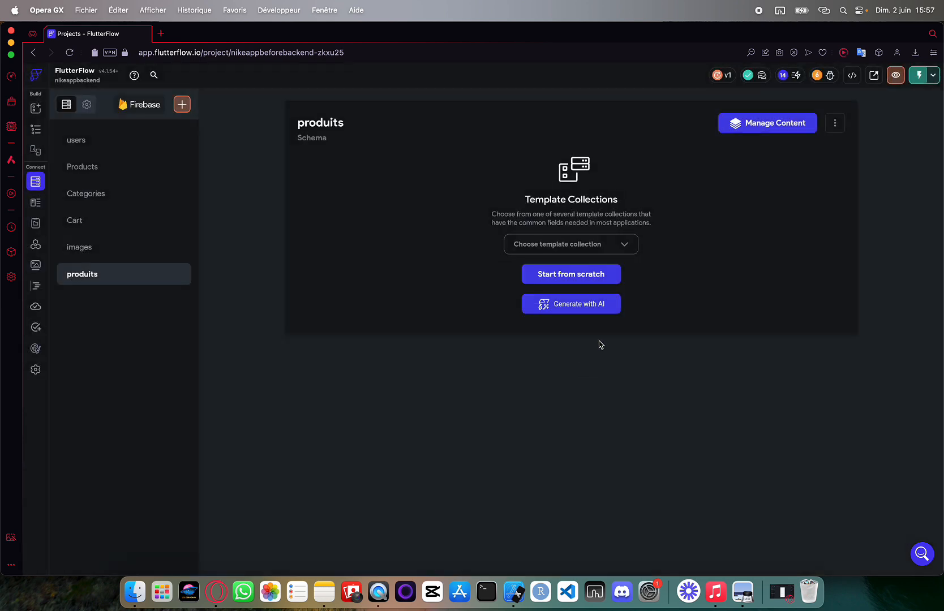
{"action": "left_click", "coordinate": [559, 276]}
Step: Add a String field called "name" to the produits collection
{"action": "left_click", "coordinate": [400, 193]}
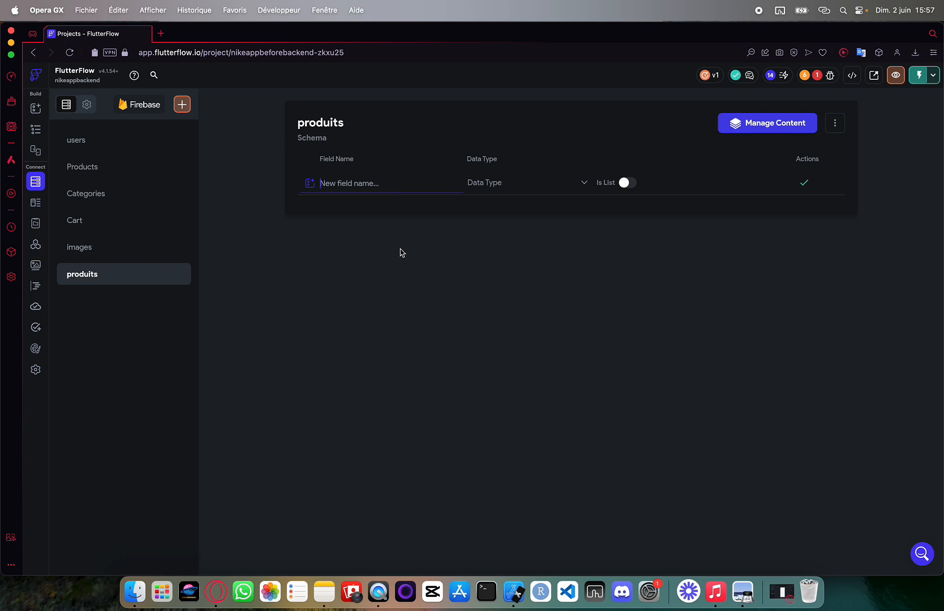
{"action": "type", "text": "name"}
{"action": "left_click", "coordinate": [532, 187]}
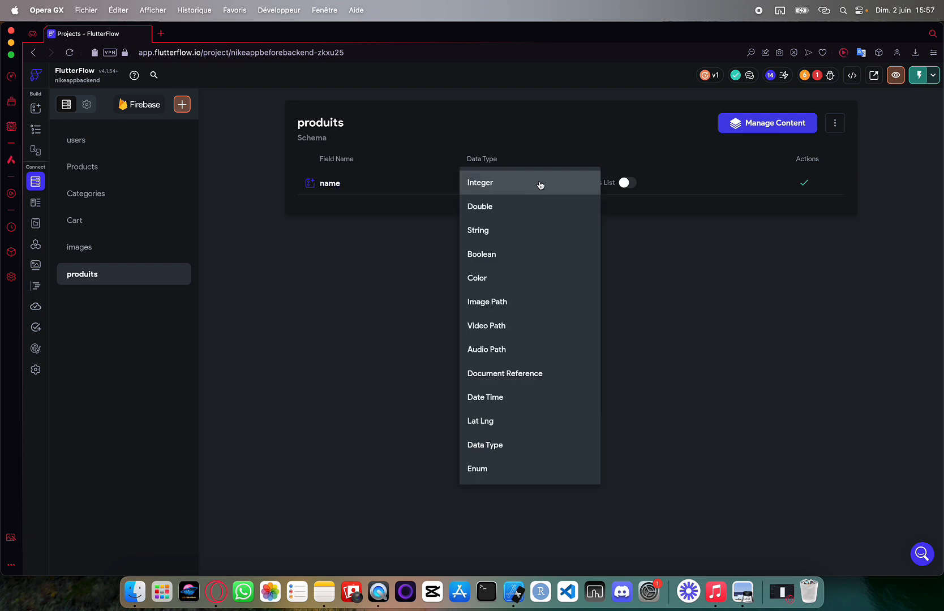
{"action": "left_click", "coordinate": [495, 233]}
{"action": "left_click", "coordinate": [804, 182]}
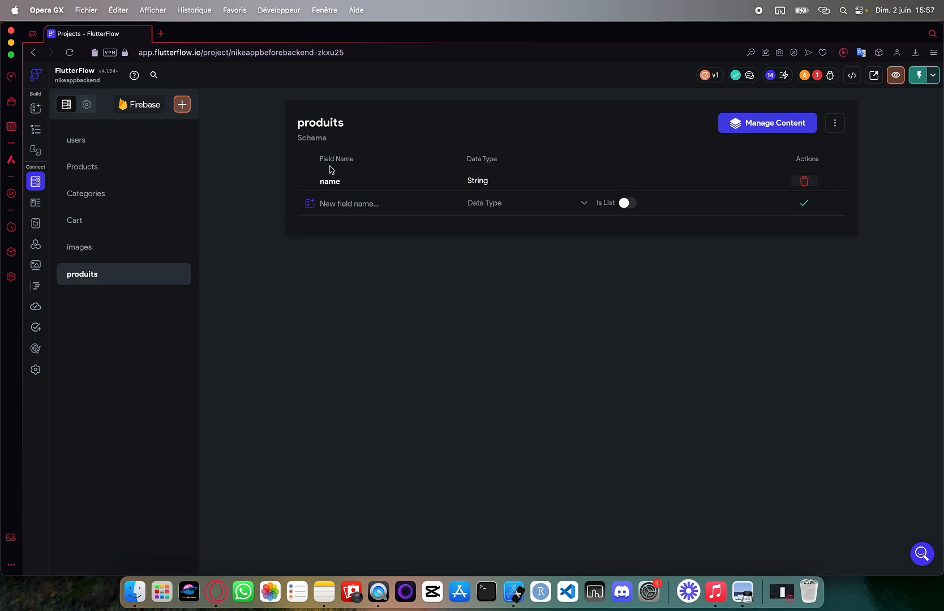
Step: Add a field called "images" to the produits collection as a list of Image Path values
{"action": "type", "text": "images"}
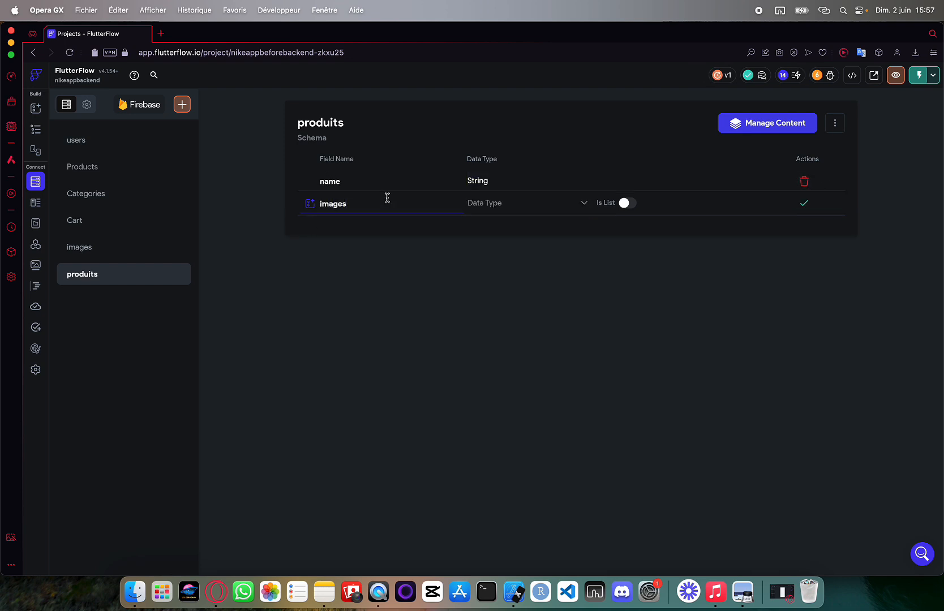
{"action": "left_click", "coordinate": [477, 206]}
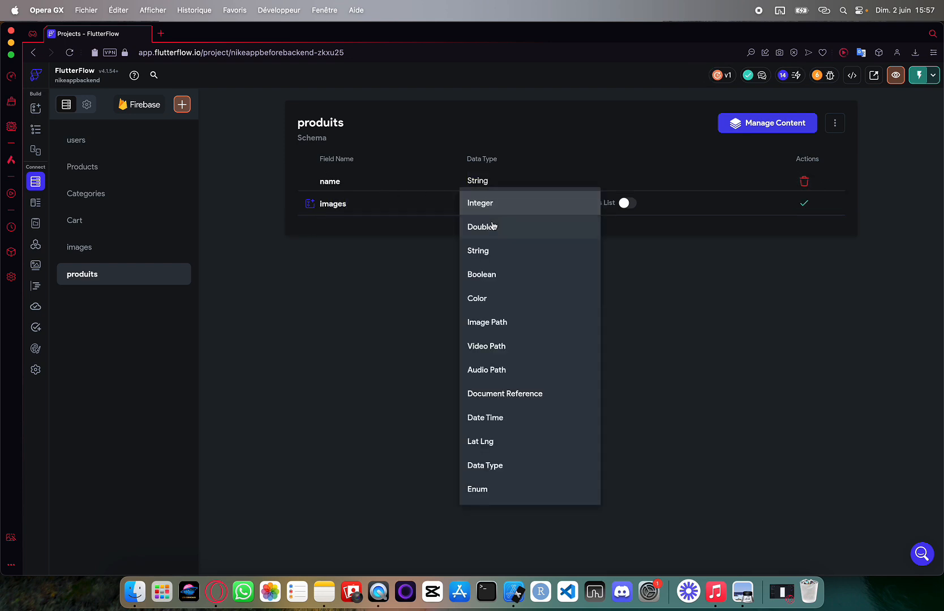
{"action": "left_click", "coordinate": [490, 322]}
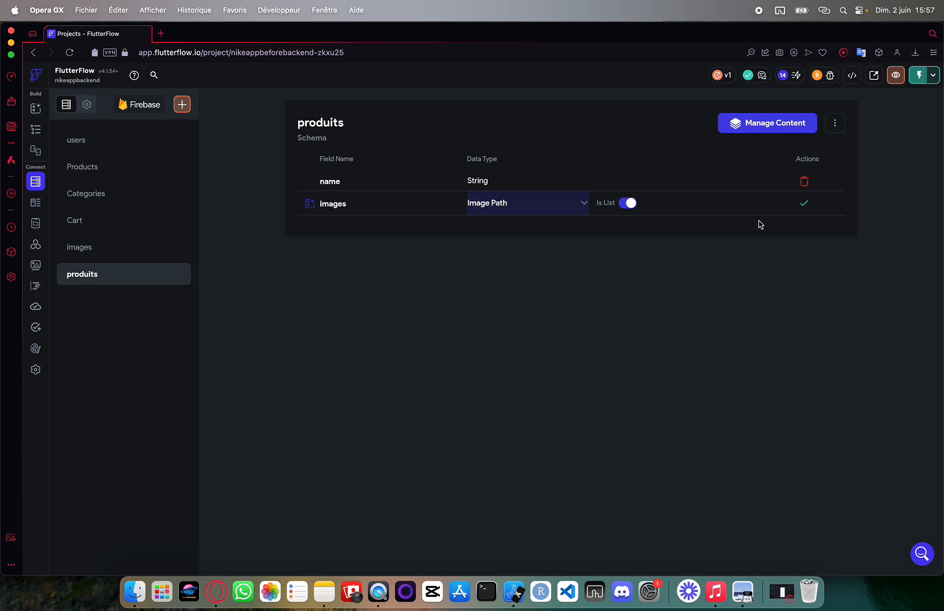
{"action": "left_click", "coordinate": [803, 204]}
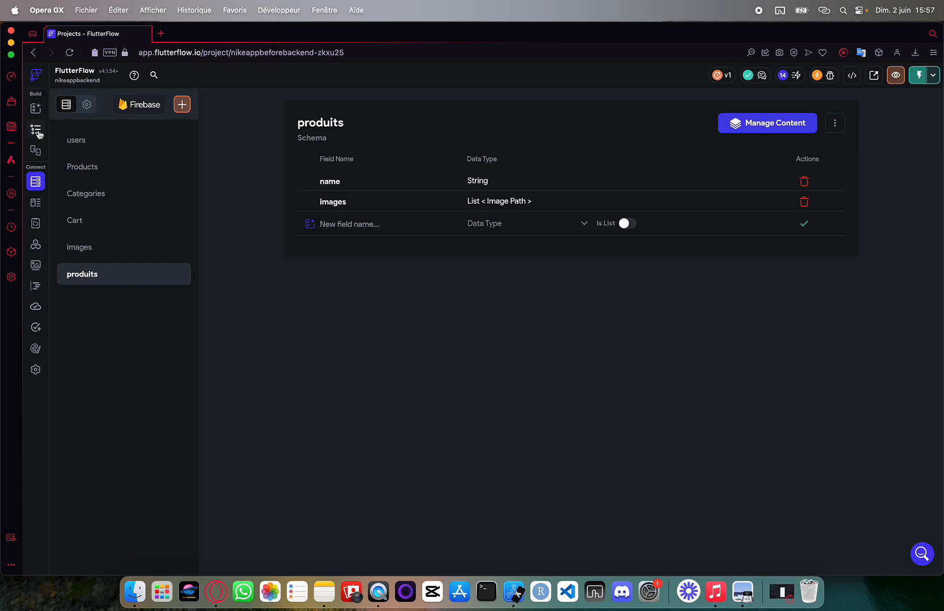
Step: Open the content manager for the produits collection and start a new document named "Air force one"
{"action": "left_click", "coordinate": [769, 125]}
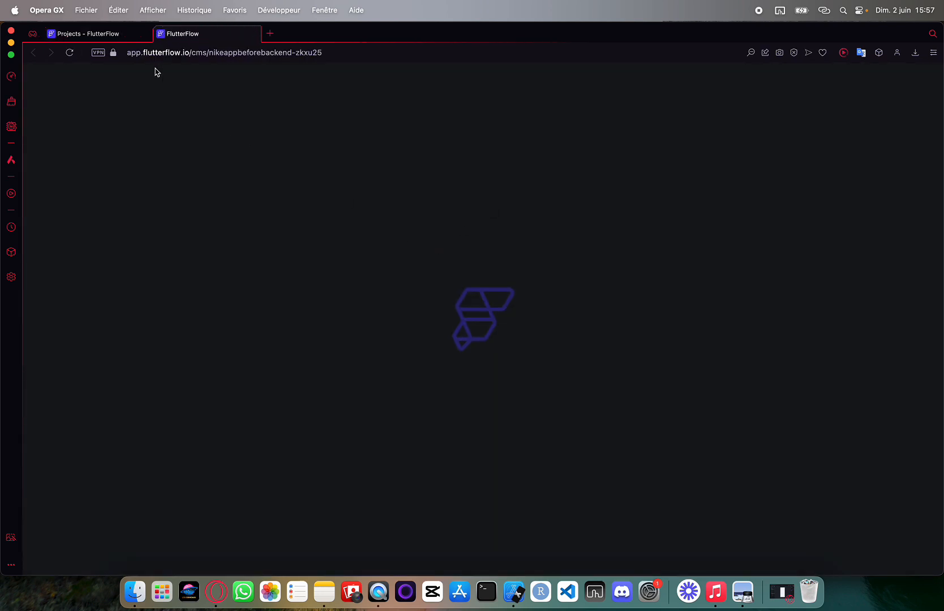
{"action": "left_click", "coordinate": [126, 35]}
{"action": "left_click", "coordinate": [190, 34]}
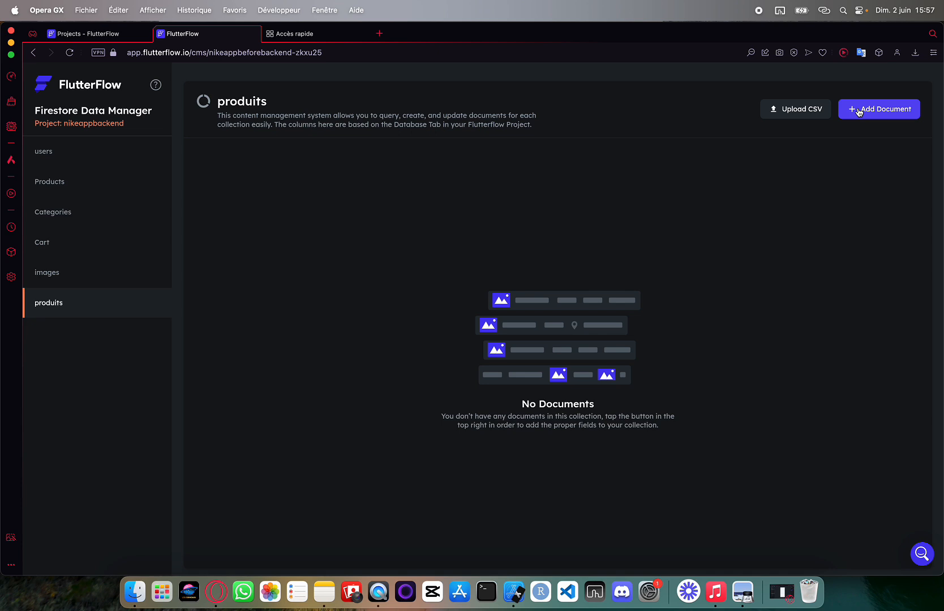
{"action": "left_click", "coordinate": [859, 112]}
{"action": "type", "text": "Air"}
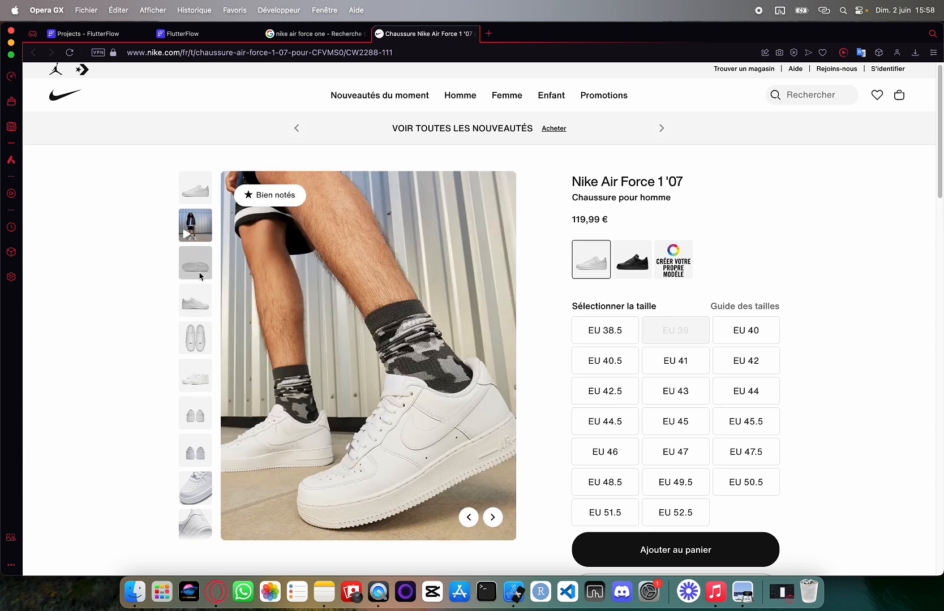
Step: Copy the image address of the first side-view photo on Nike's Air Force 1 '07 product page
{"action": "right_click", "coordinate": [338, 346]}
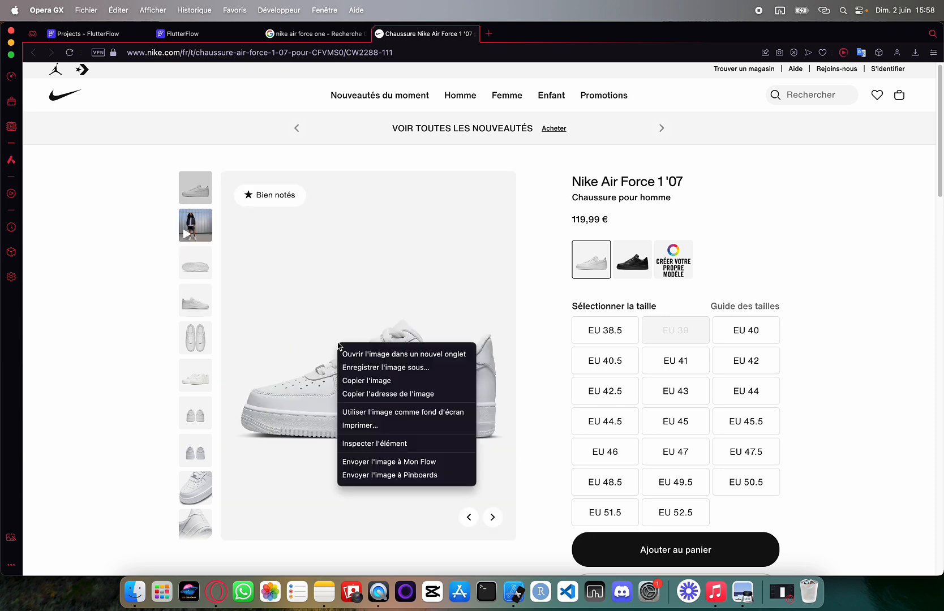
{"action": "left_click", "coordinate": [383, 388]}
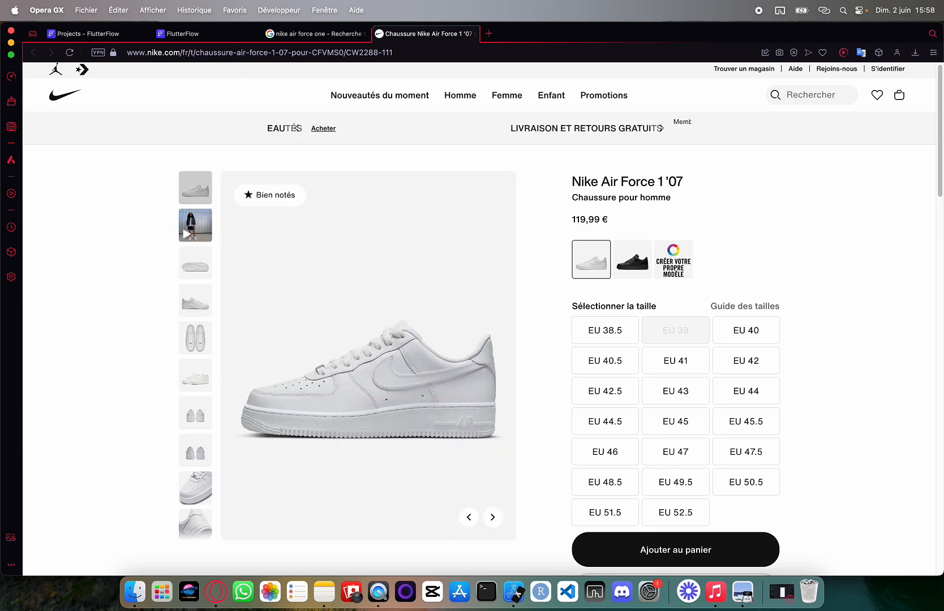
{"action": "left_click", "coordinate": [191, 33]}
Step: Add four items to the document's images list and set the first item's URL to the copied Nike image address
{"action": "left_click", "coordinate": [428, 340]}
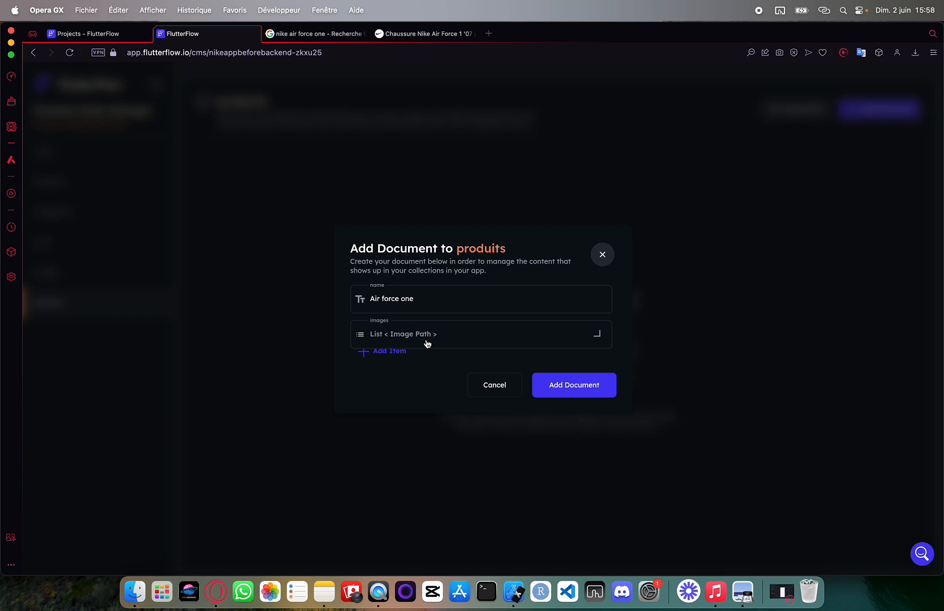
{"action": "left_click", "coordinate": [391, 359]}
{"action": "left_click", "coordinate": [390, 386]}
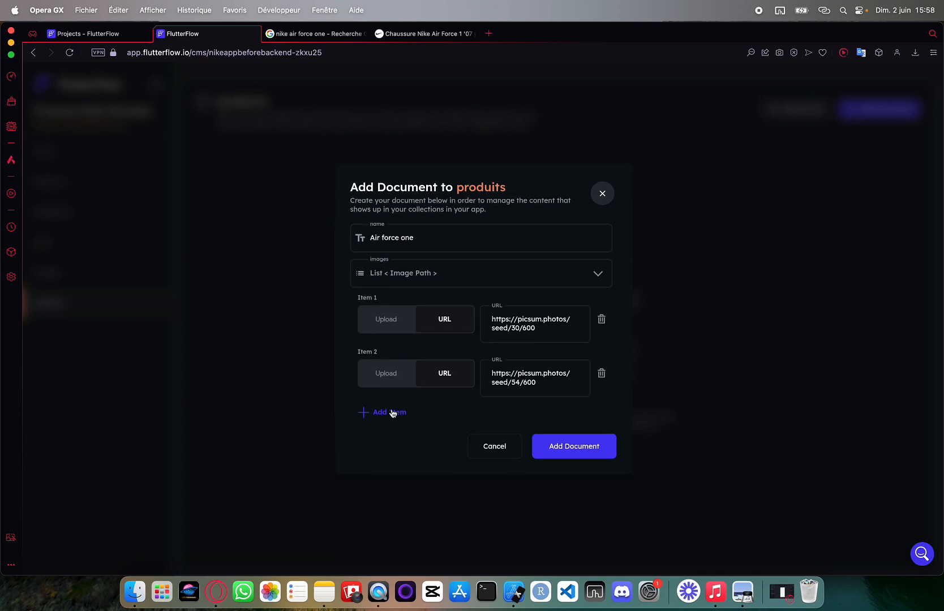
{"action": "left_click", "coordinate": [392, 414]}
{"action": "left_click", "coordinate": [390, 446]}
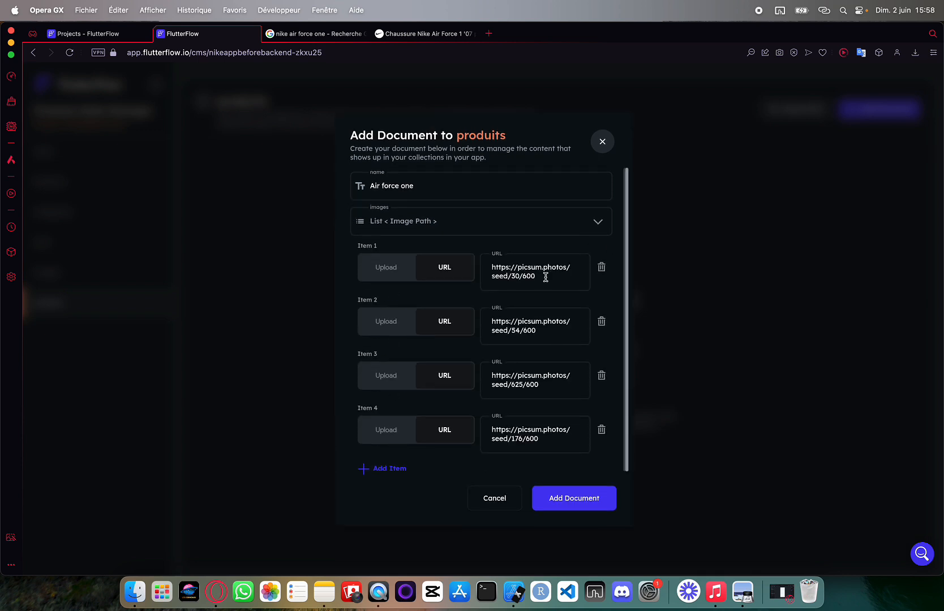
{"action": "left_click_drag", "start_coordinate": [542, 276], "coordinate": [490, 269]}
{"action": "key", "text": "super+v"}
Step: Set the second image item's URL to the address of the shoe's sole photo from the Nike product page
{"action": "left_click", "coordinate": [396, 34]}
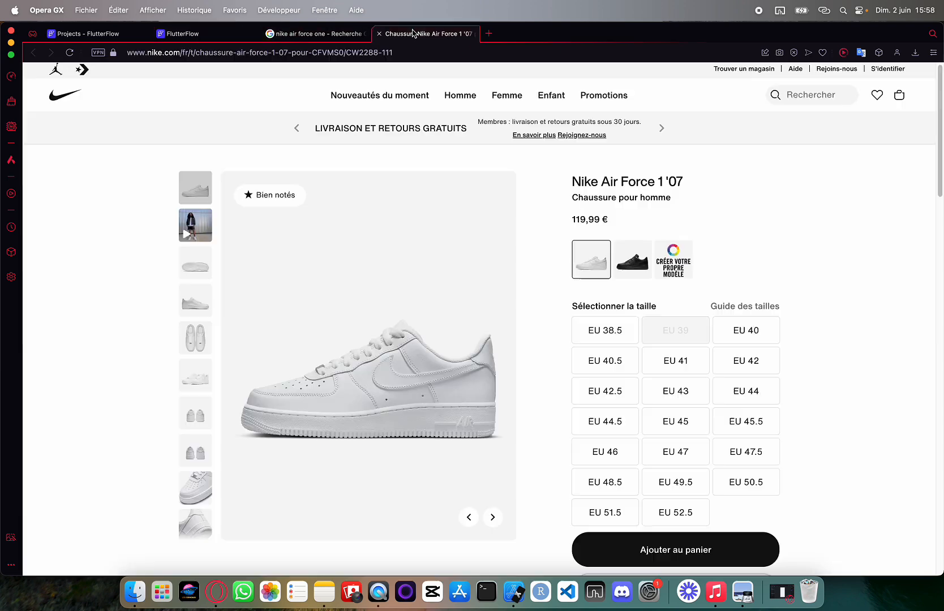
{"action": "right_click", "coordinate": [391, 344]}
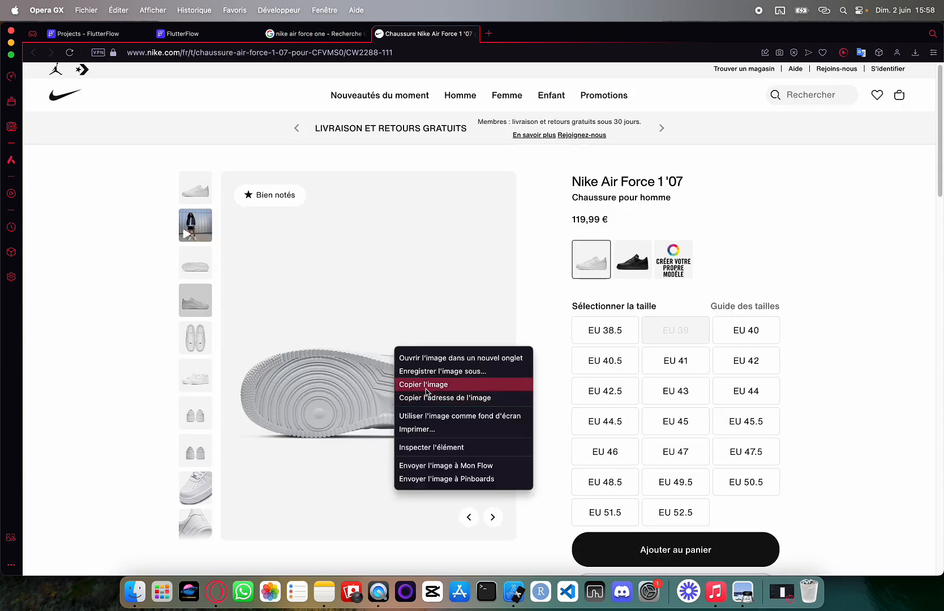
{"action": "left_click", "coordinate": [427, 386]}
{"action": "left_click", "coordinate": [93, 34]}
{"action": "left_click", "coordinate": [182, 34]}
{"action": "left_click_drag", "start_coordinate": [544, 389], "coordinate": [483, 378]}
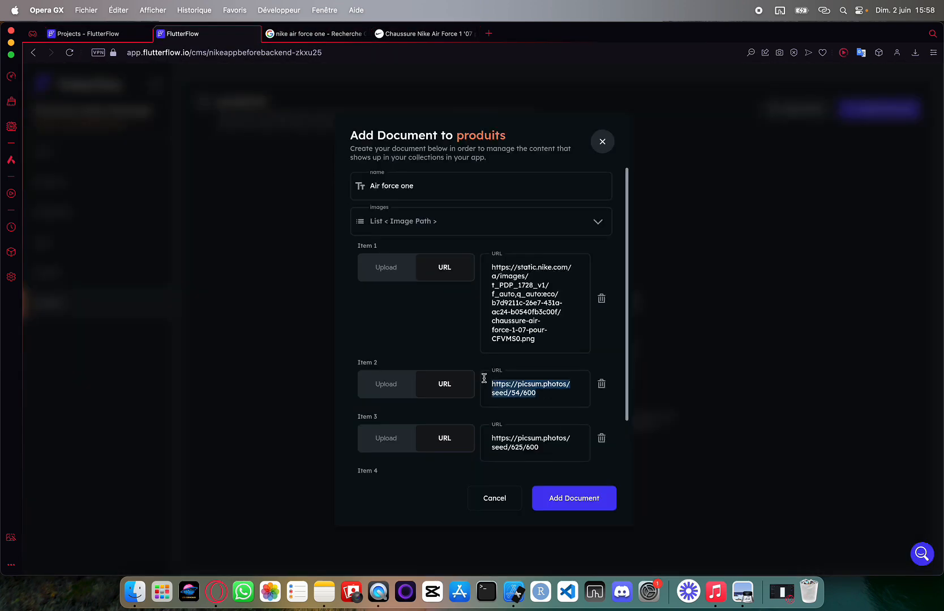
{"action": "key", "text": "super+v"}
Step: Set the third image item's URL to the address of the opposite side-view photo from the Nike product page
{"action": "left_click", "coordinate": [424, 34]}
{"action": "right_click", "coordinate": [357, 357]}
{"action": "left_click", "coordinate": [403, 403]}
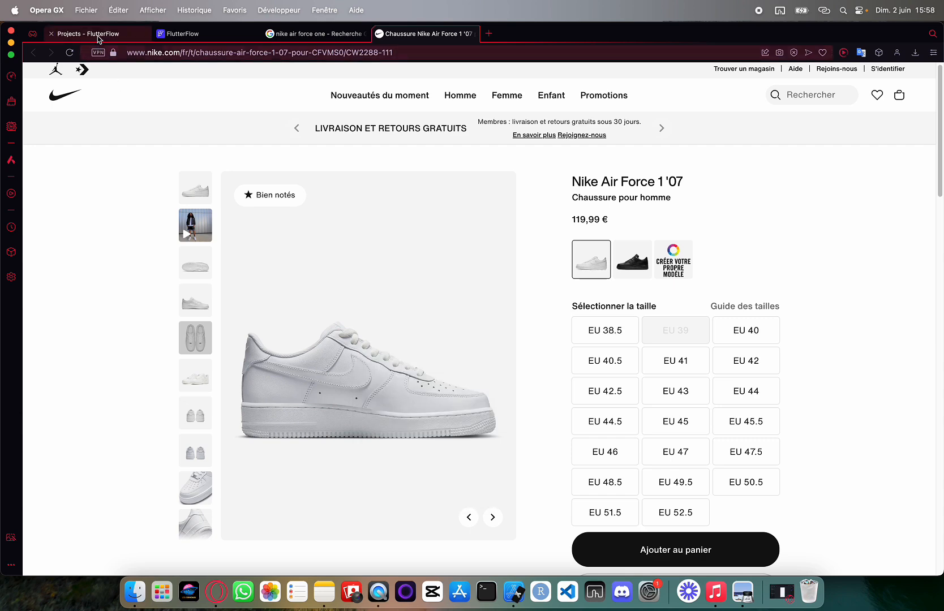
{"action": "left_click", "coordinate": [192, 34]}
{"action": "scroll", "coordinate": [527, 438], "scroll_direction": "down", "scroll_amount": 3}
{"action": "left_click_drag", "start_coordinate": [540, 416], "coordinate": [484, 401]}
{"action": "key", "text": "super+v"}
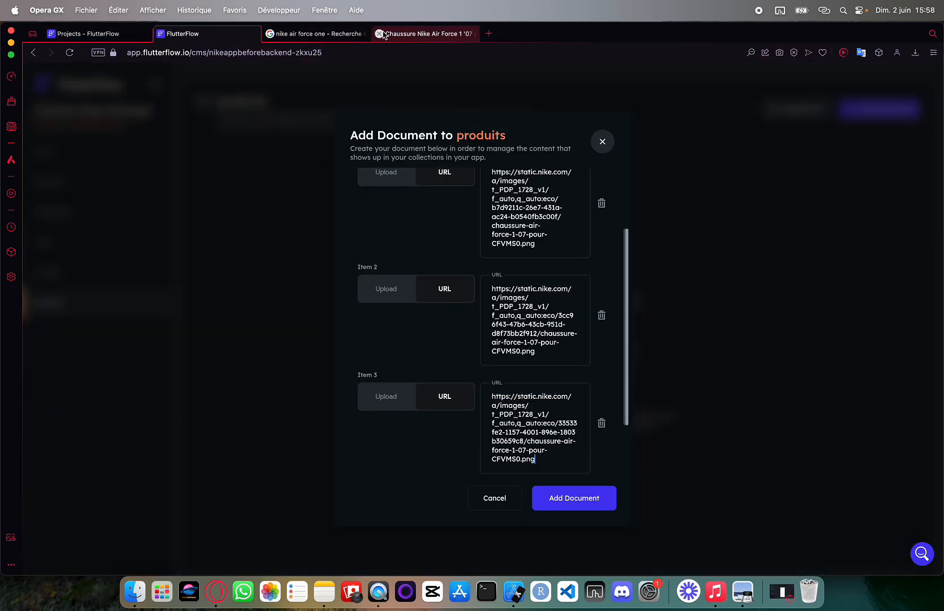
Step: Set the fourth image item's URL to the address of the top-view photo of the pair from the Nike product page
{"action": "left_click", "coordinate": [425, 34]}
{"action": "mouse_move", "coordinate": [195, 339]}
{"action": "right_click", "coordinate": [318, 388]}
{"action": "left_click", "coordinate": [367, 437]}
{"action": "left_click", "coordinate": [195, 34]}
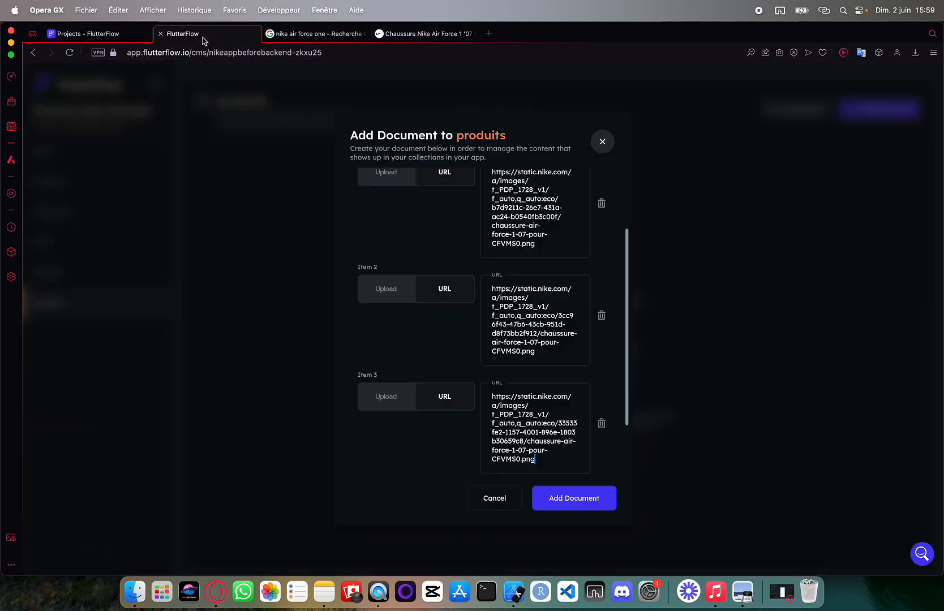
{"action": "scroll", "coordinate": [538, 396], "scroll_direction": "down", "scroll_amount": 2}
{"action": "left_click_drag", "start_coordinate": [546, 436], "coordinate": [487, 421]}
{"action": "type", "text": "https://static.nike.com/a/images/t_PDP_1728_v1/f_auto,q_auto:eco/a0a300da-2e16-4483-ba64-9815cf0598cc/chaussure-air-force-1-07-pour-CFVMS0.png"}
Step: Review the four image URLs and save the Air force one document to the produits collection
{"action": "scroll", "coordinate": [489, 311], "scroll_direction": "up", "scroll_amount": 5}
{"action": "scroll", "coordinate": [490, 280], "scroll_direction": "down", "scroll_amount": 6}
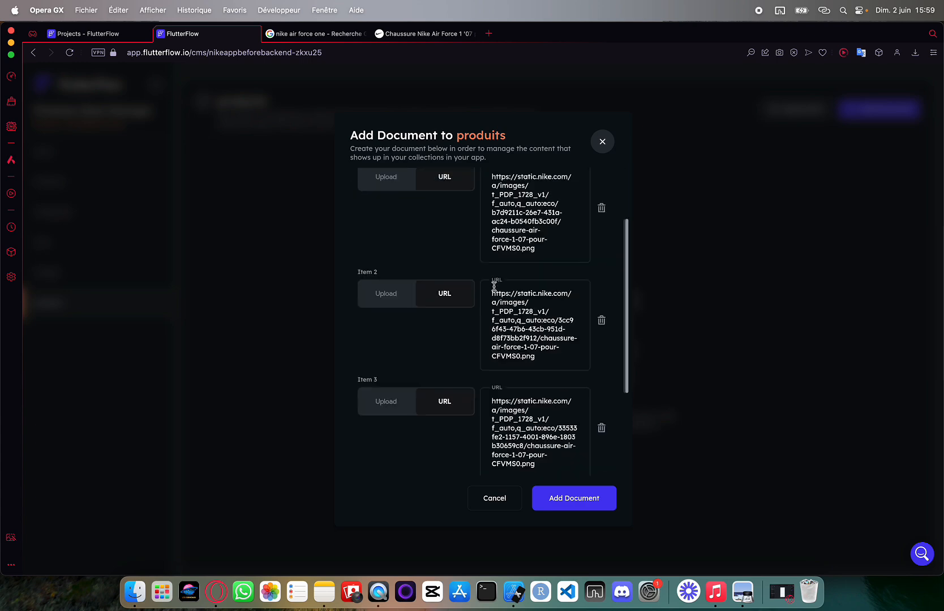
{"action": "scroll", "coordinate": [494, 286], "scroll_direction": "up", "scroll_amount": 5}
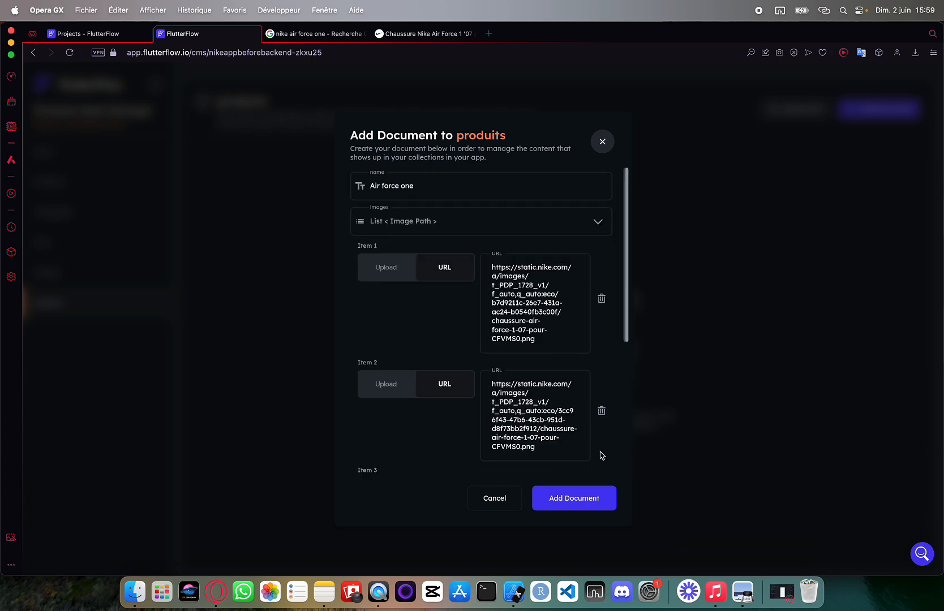
{"action": "left_click", "coordinate": [586, 497]}
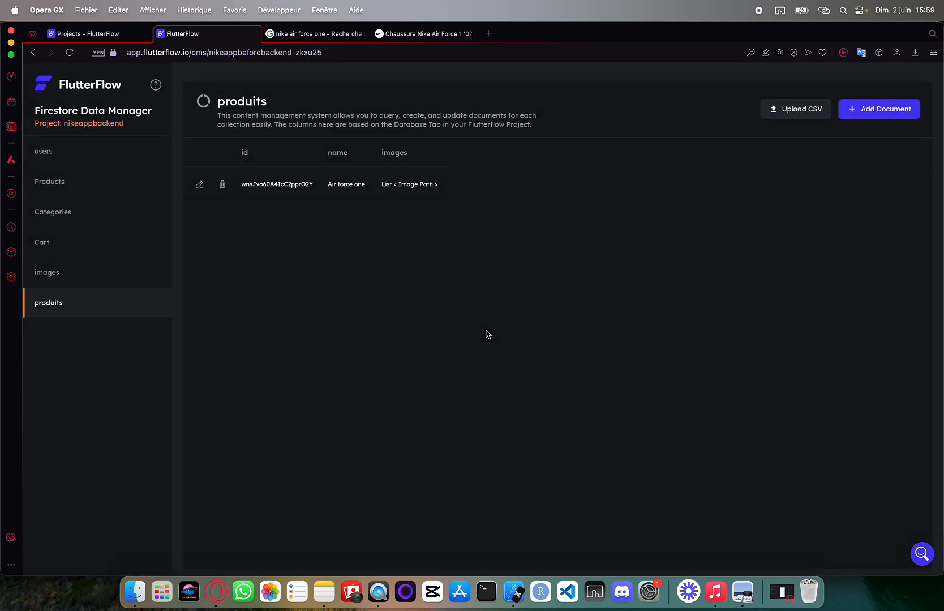
Step: Add a Query Collection backend query on the produits collection to the PageView of the produitspresentation page
{"action": "left_click", "coordinate": [87, 33]}
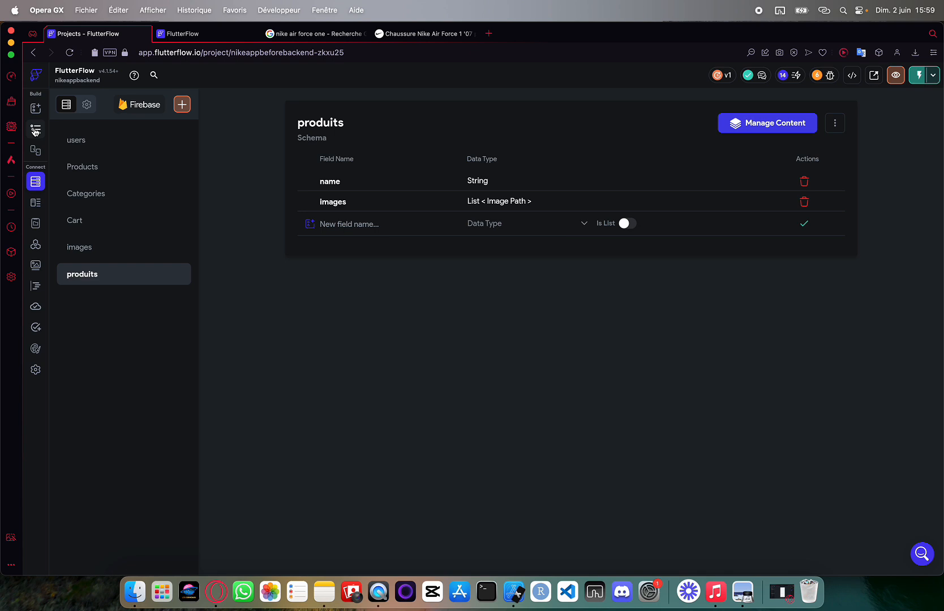
{"action": "left_click", "coordinate": [37, 131]}
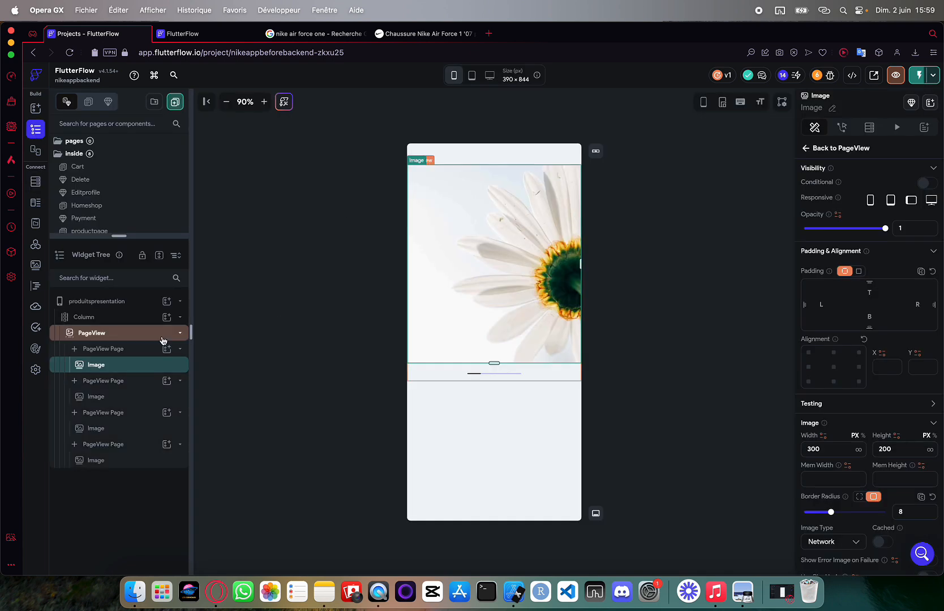
{"action": "left_click", "coordinate": [109, 332]}
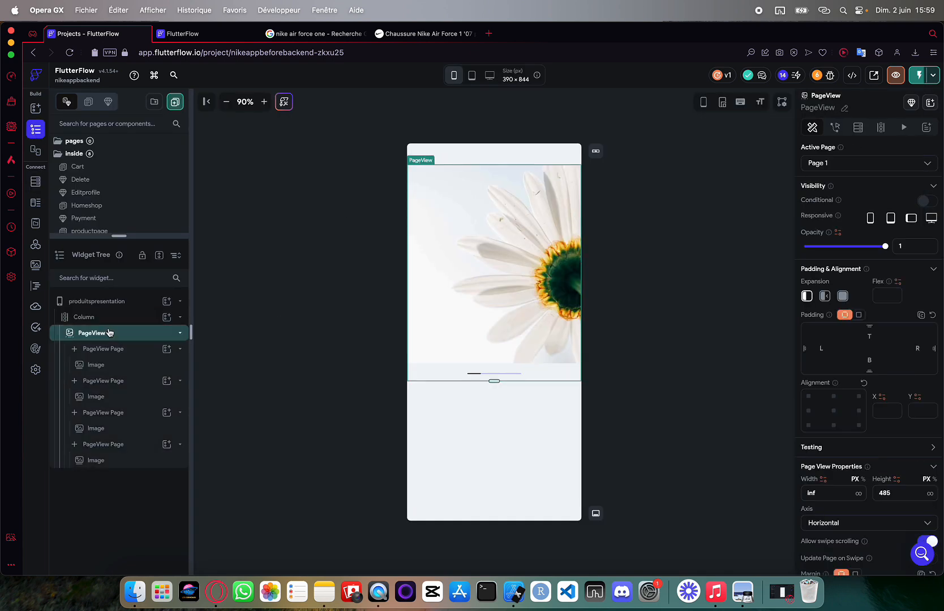
{"action": "left_click", "coordinate": [857, 128]}
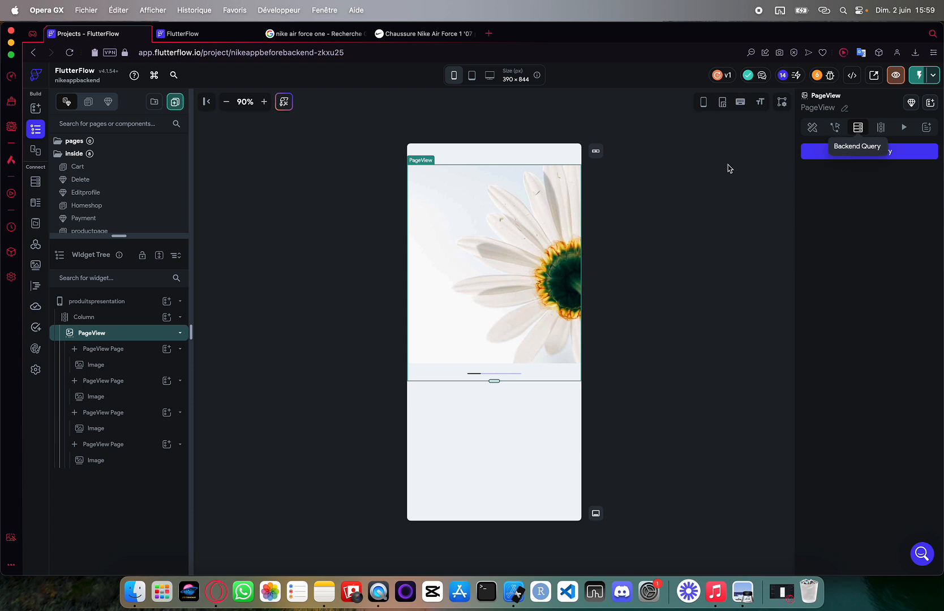
{"action": "left_click", "coordinate": [808, 154]}
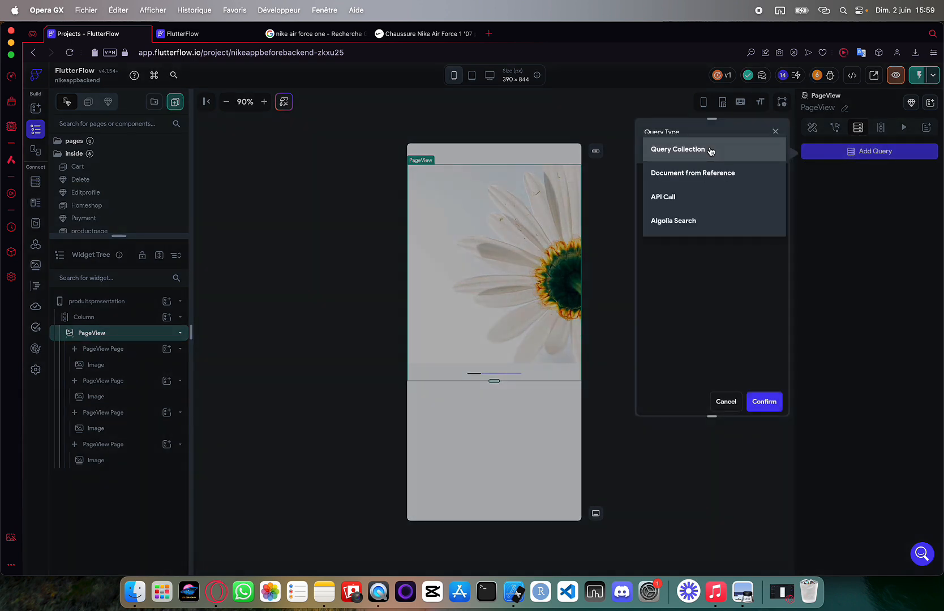
{"action": "left_click", "coordinate": [710, 151]}
{"action": "left_click", "coordinate": [690, 215]}
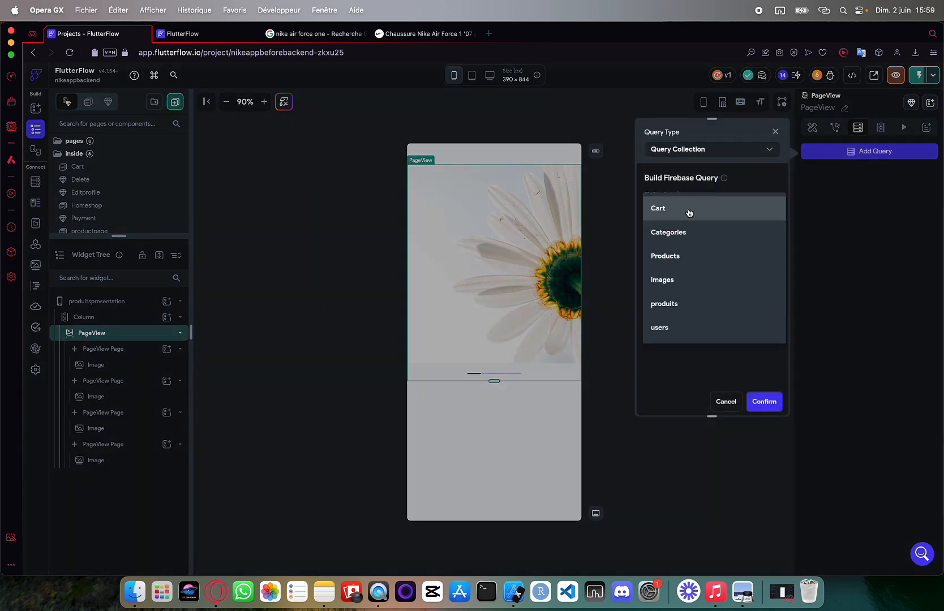
{"action": "left_click", "coordinate": [673, 308]}
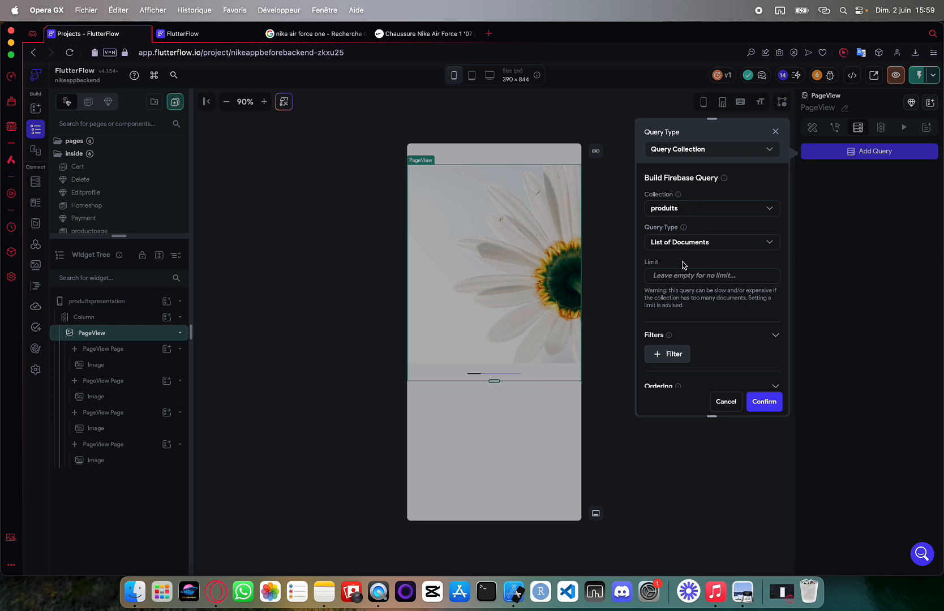
Step: Set the PageView's query to return a Single Document and confirm the query
{"action": "scroll", "coordinate": [684, 266], "scroll_direction": "down", "scroll_amount": 2}
{"action": "left_click", "coordinate": [685, 194]}
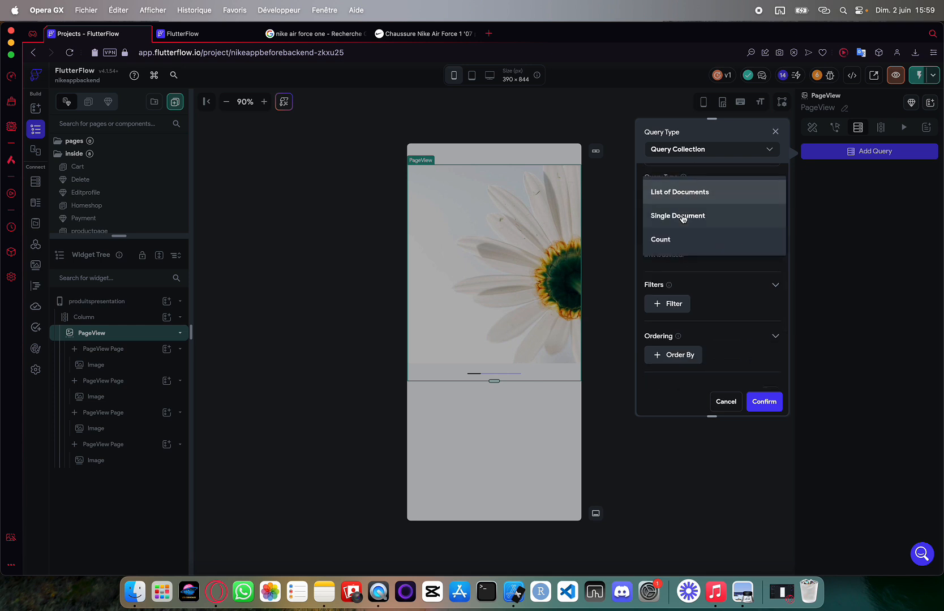
{"action": "left_click", "coordinate": [682, 217]}
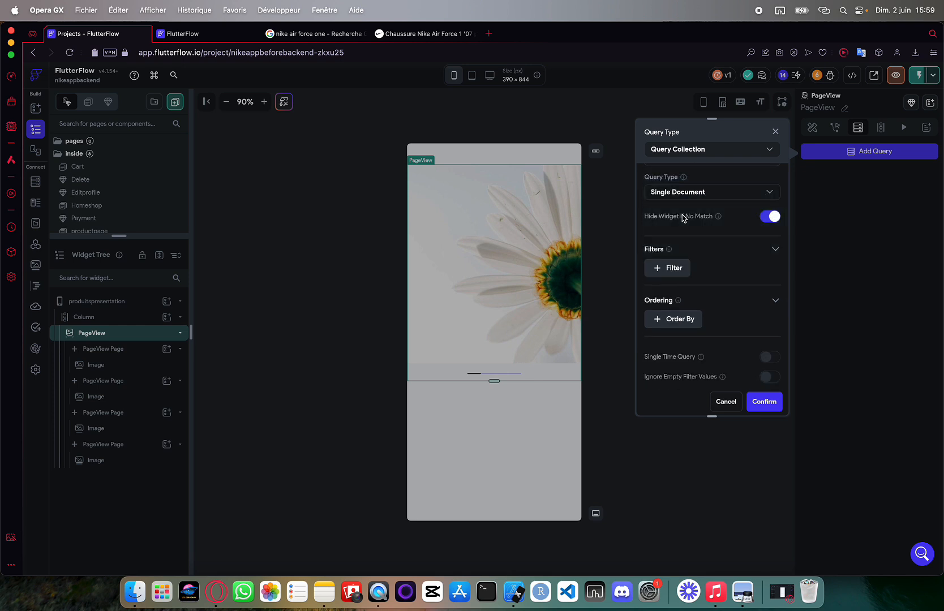
{"action": "scroll", "coordinate": [684, 230], "scroll_direction": "down", "scroll_amount": 1}
{"action": "scroll", "coordinate": [684, 229], "scroll_direction": "up", "scroll_amount": 3}
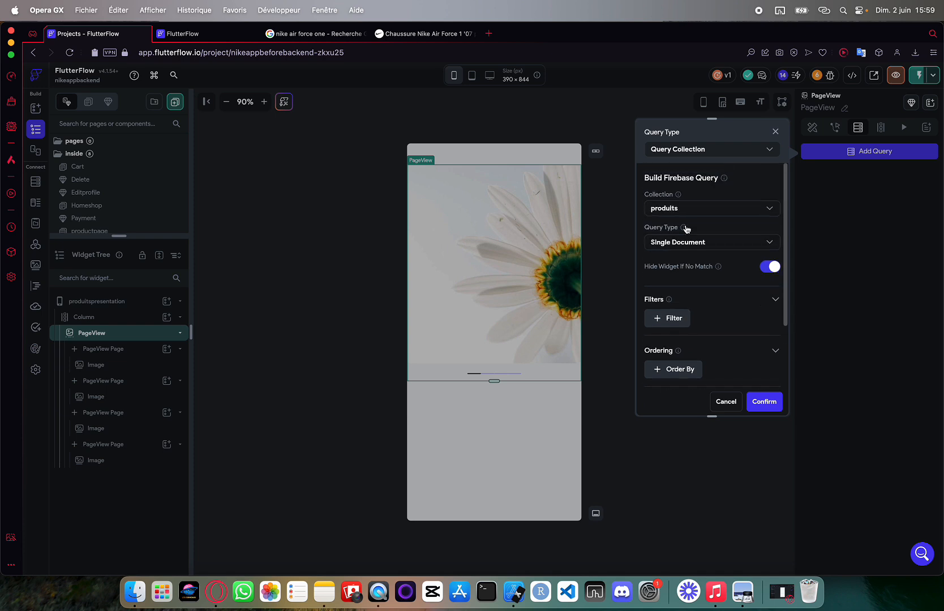
{"action": "scroll", "coordinate": [721, 305], "scroll_direction": "down", "scroll_amount": 2}
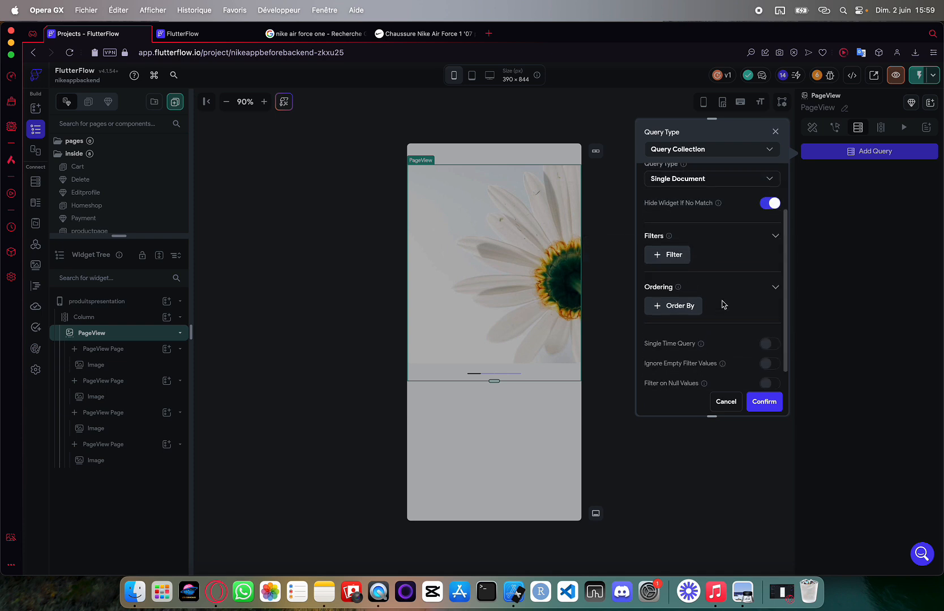
{"action": "scroll", "coordinate": [720, 305], "scroll_direction": "up", "scroll_amount": 2}
{"action": "left_click", "coordinate": [764, 402]}
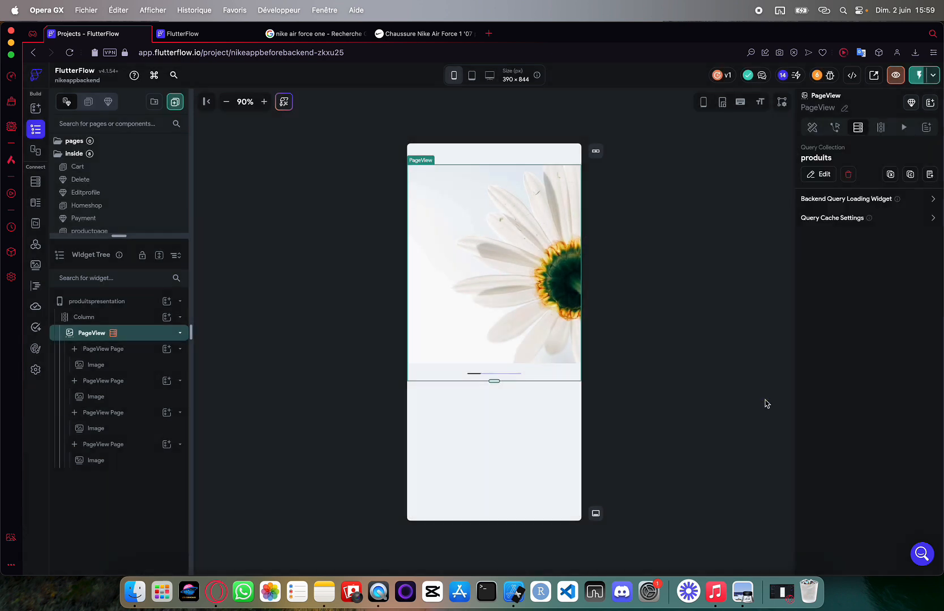
Step: Bind the first PageView image's path to the images list of the produits Document
{"action": "left_click", "coordinate": [120, 364]}
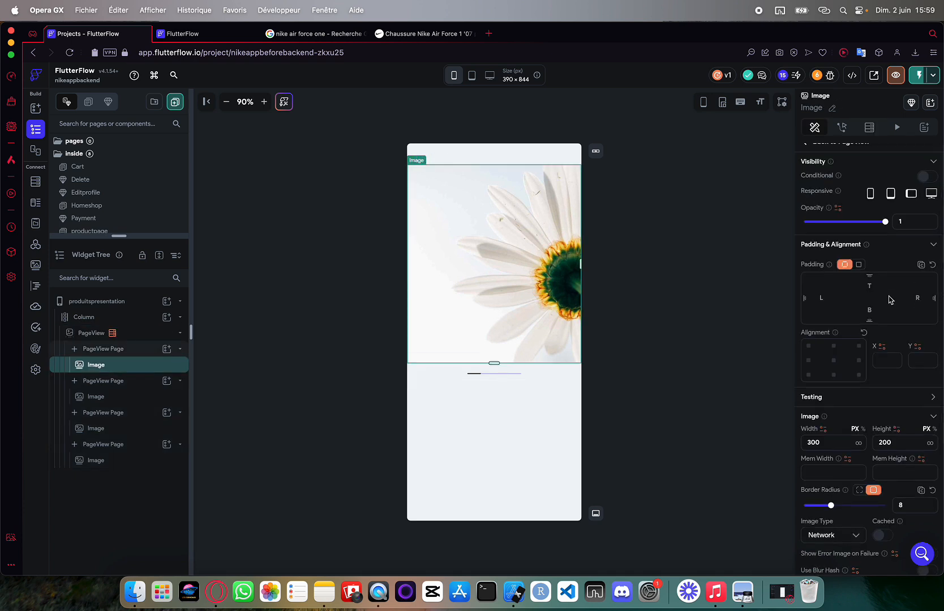
{"action": "scroll", "coordinate": [888, 297], "scroll_direction": "down", "scroll_amount": 5}
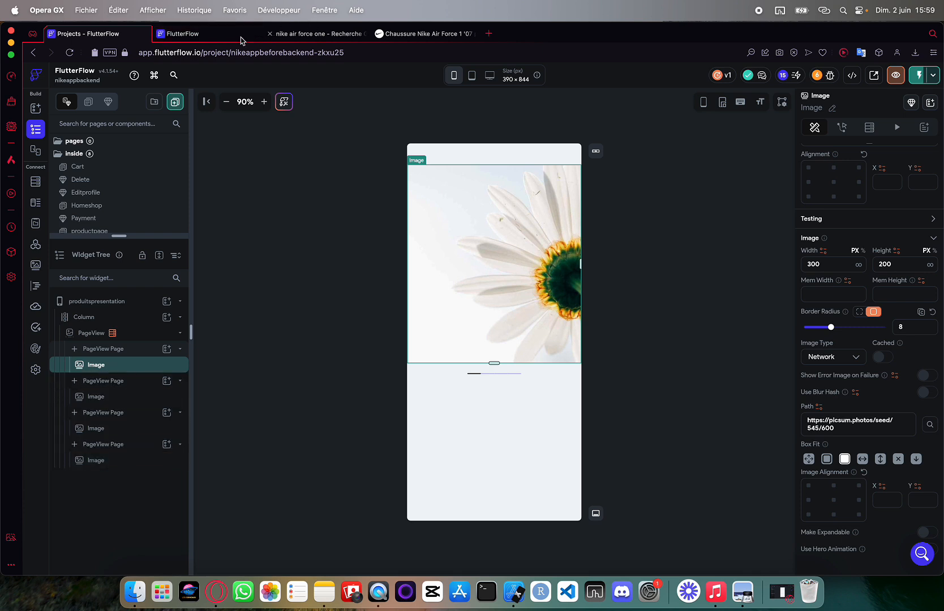
{"action": "left_click", "coordinate": [818, 407]}
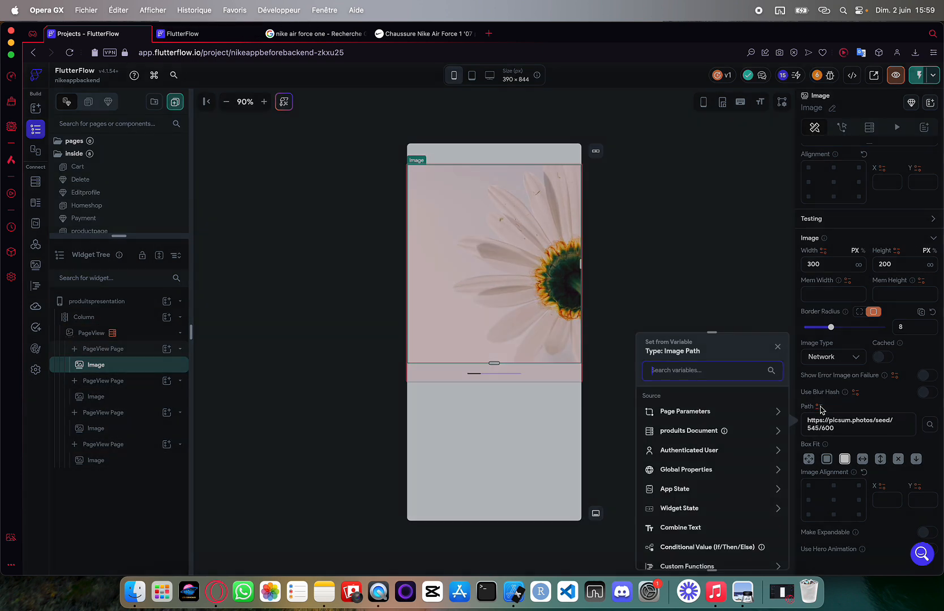
{"action": "scroll", "coordinate": [697, 396], "scroll_direction": "down", "scroll_amount": 2}
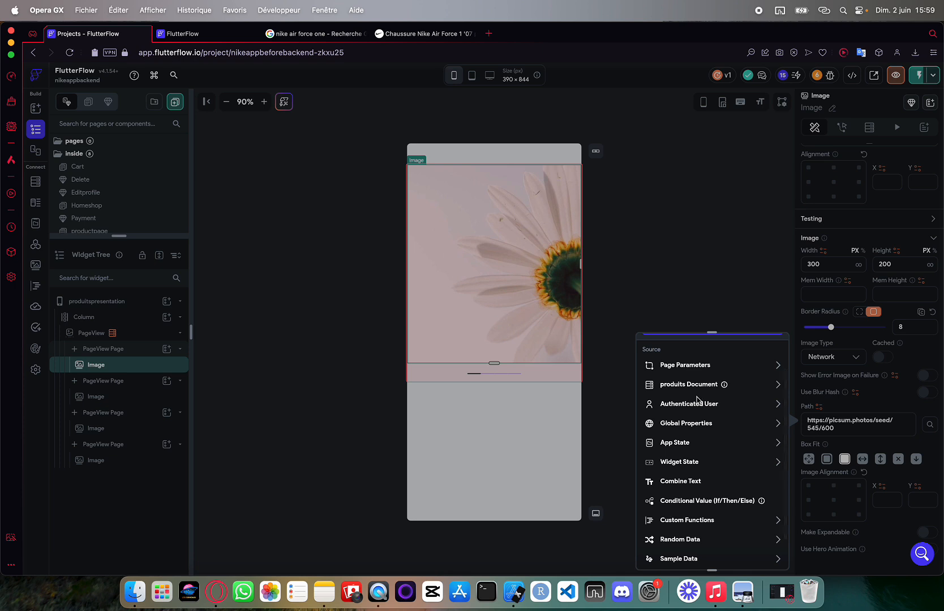
{"action": "left_click", "coordinate": [690, 385]}
{"action": "scroll", "coordinate": [689, 388], "scroll_direction": "down", "scroll_amount": 1}
{"action": "scroll", "coordinate": [690, 389], "scroll_direction": "down", "scroll_amount": 1}
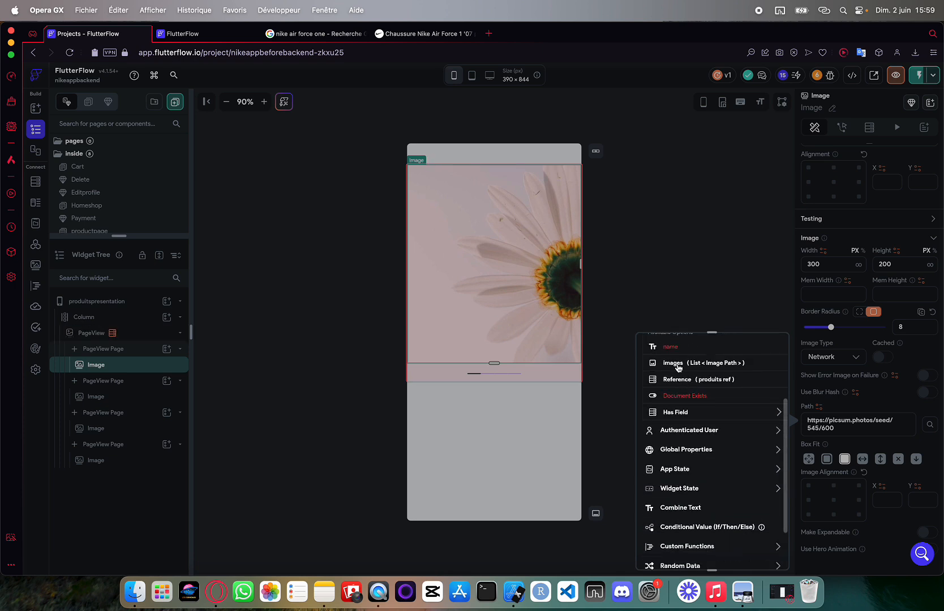
{"action": "left_click", "coordinate": [678, 366]}
Step: Use Item at Index with the First option for the first image's path and confirm the variable
{"action": "scroll", "coordinate": [674, 453], "scroll_direction": "down", "scroll_amount": 1}
{"action": "left_click", "coordinate": [679, 485]}
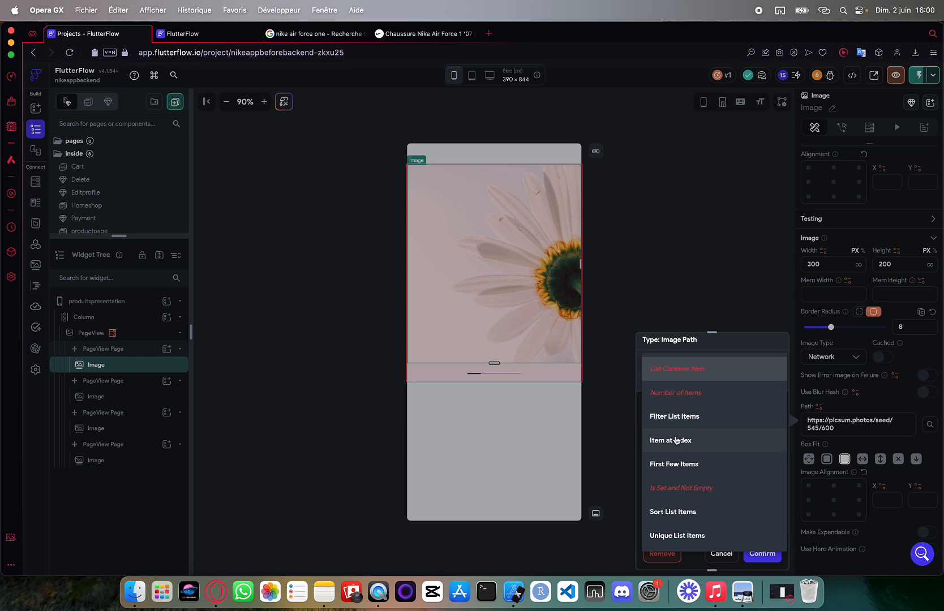
{"action": "left_click", "coordinate": [676, 441]}
{"action": "scroll", "coordinate": [677, 487], "scroll_direction": "down", "scroll_amount": 1}
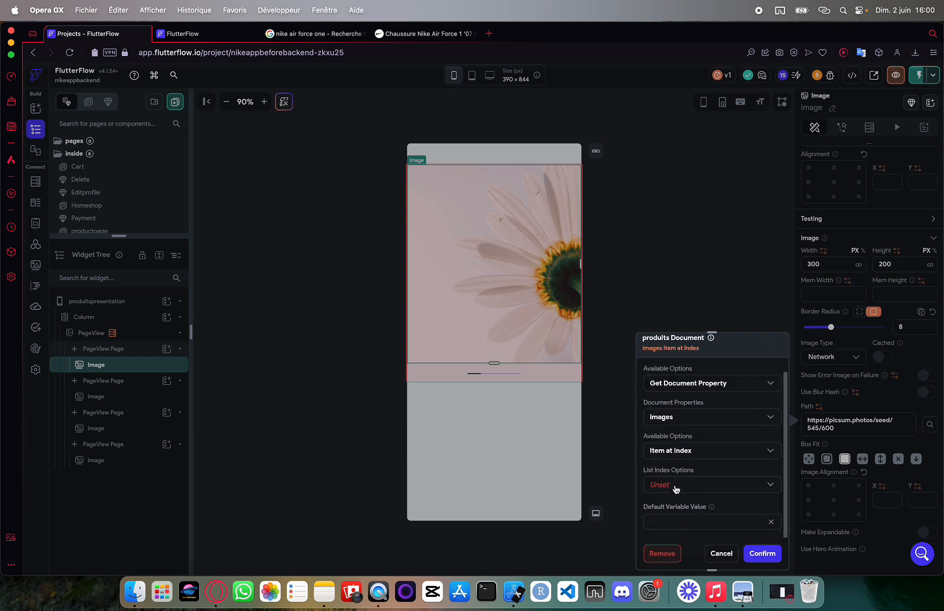
{"action": "left_click", "coordinate": [675, 487]}
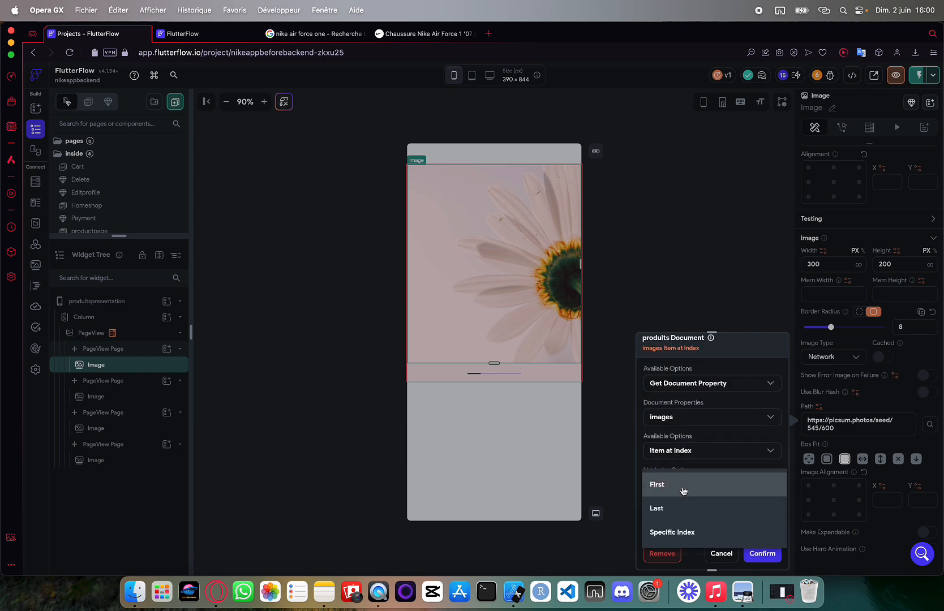
{"action": "left_click", "coordinate": [683, 488]}
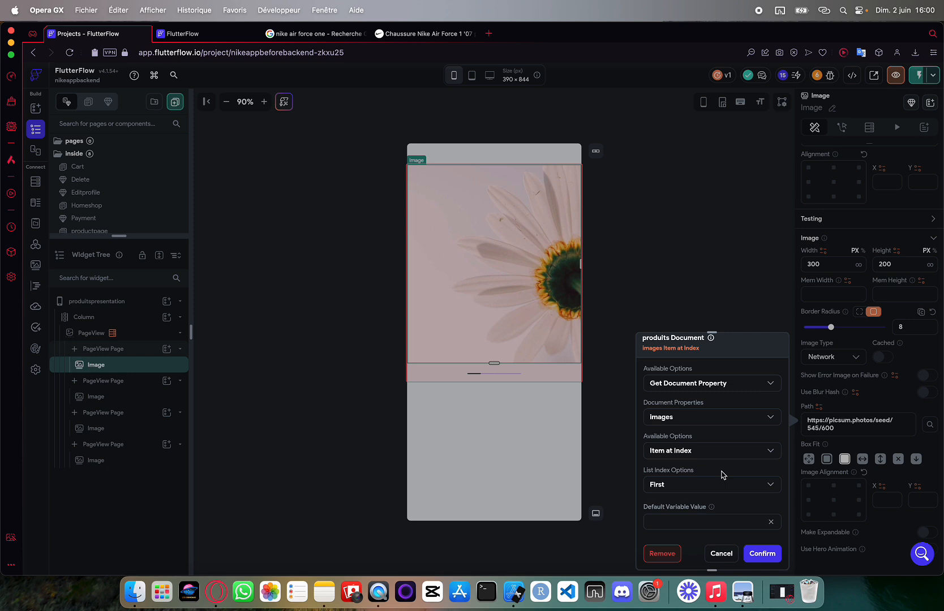
{"action": "left_click", "coordinate": [762, 553]}
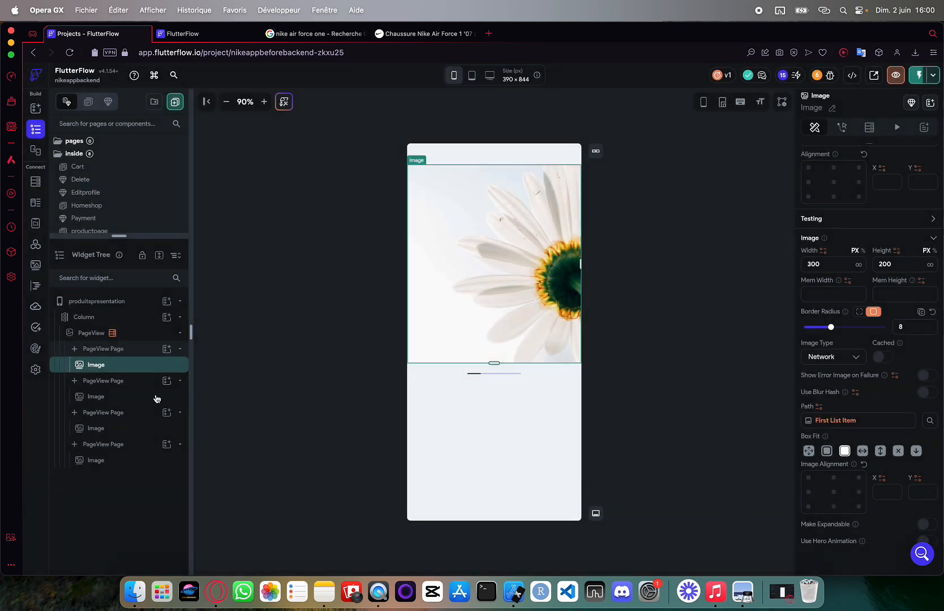
Step: Bind the second PageView image's path to the images list of the produits Document
{"action": "left_click", "coordinate": [125, 399]}
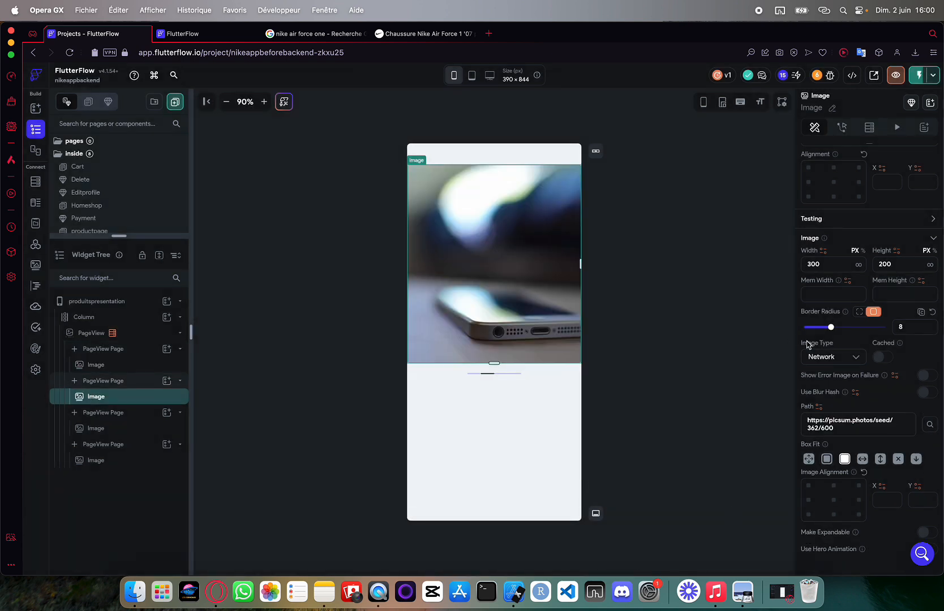
{"action": "left_click", "coordinate": [820, 405]}
{"action": "left_click", "coordinate": [705, 431]}
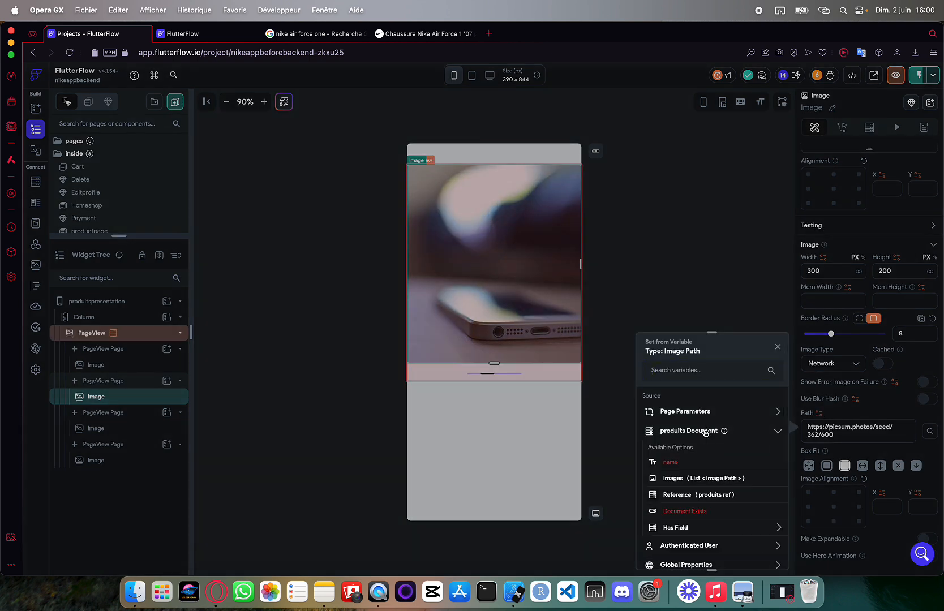
{"action": "scroll", "coordinate": [697, 449], "scroll_direction": "down", "scroll_amount": 1}
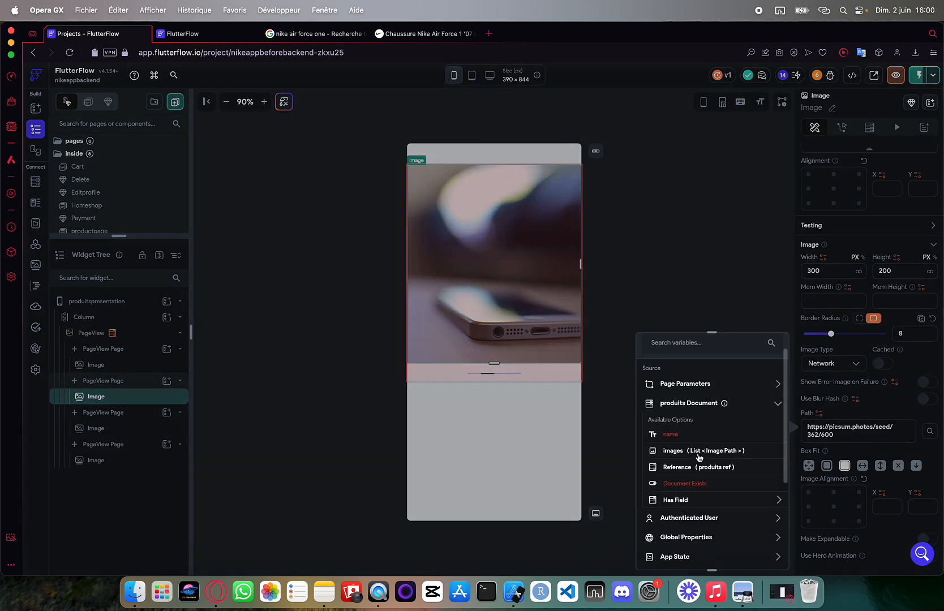
{"action": "left_click", "coordinate": [685, 453]}
Step: Use Item at Index with Specific Index 1 for the second image's path and confirm the variable
{"action": "scroll", "coordinate": [682, 472], "scroll_direction": "down", "scroll_amount": 1}
{"action": "left_click", "coordinate": [682, 490]}
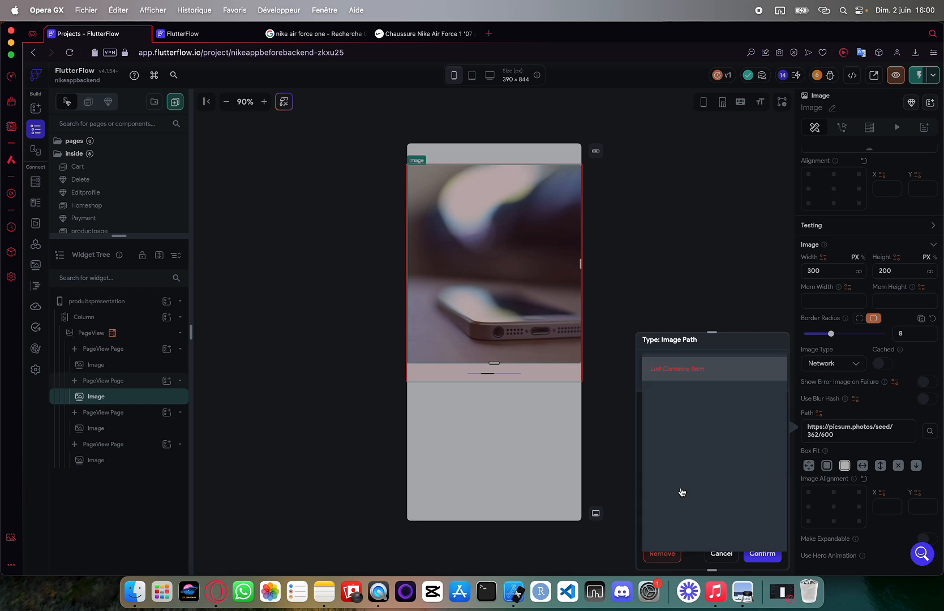
{"action": "left_click", "coordinate": [686, 437]}
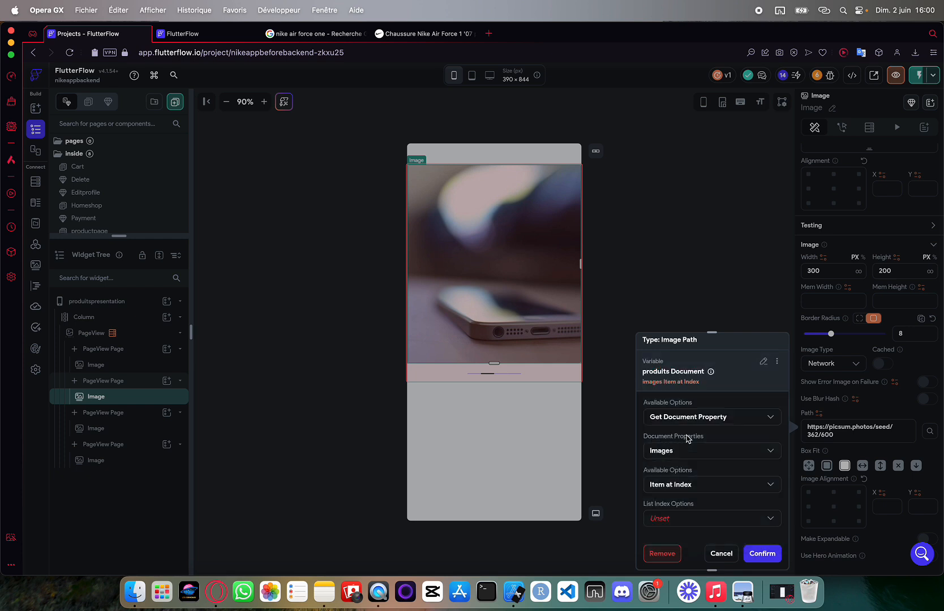
{"action": "scroll", "coordinate": [679, 501], "scroll_direction": "down", "scroll_amount": 1}
{"action": "left_click", "coordinate": [678, 490]}
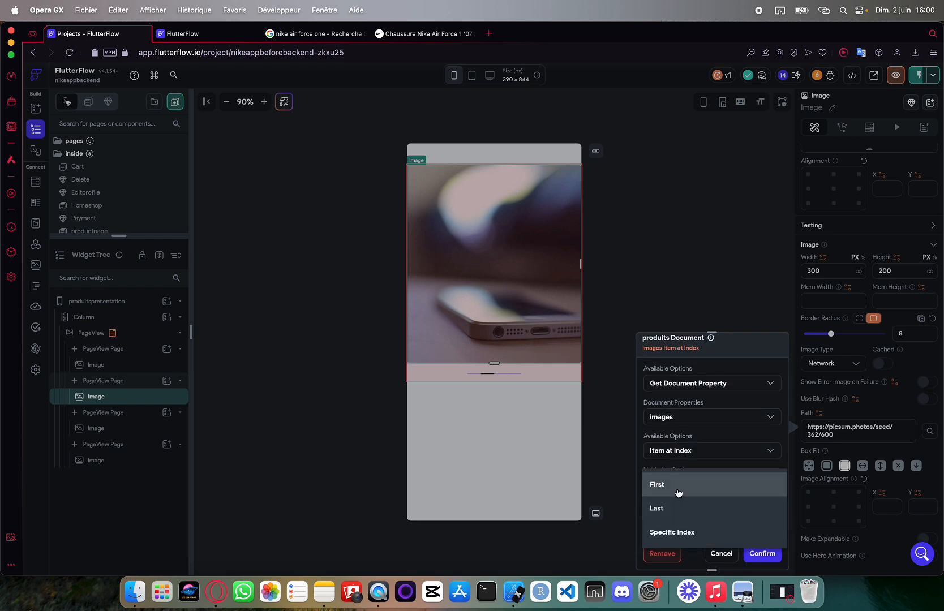
{"action": "left_click", "coordinate": [672, 532]}
{"action": "scroll", "coordinate": [669, 512], "scroll_direction": "down", "scroll_amount": 3}
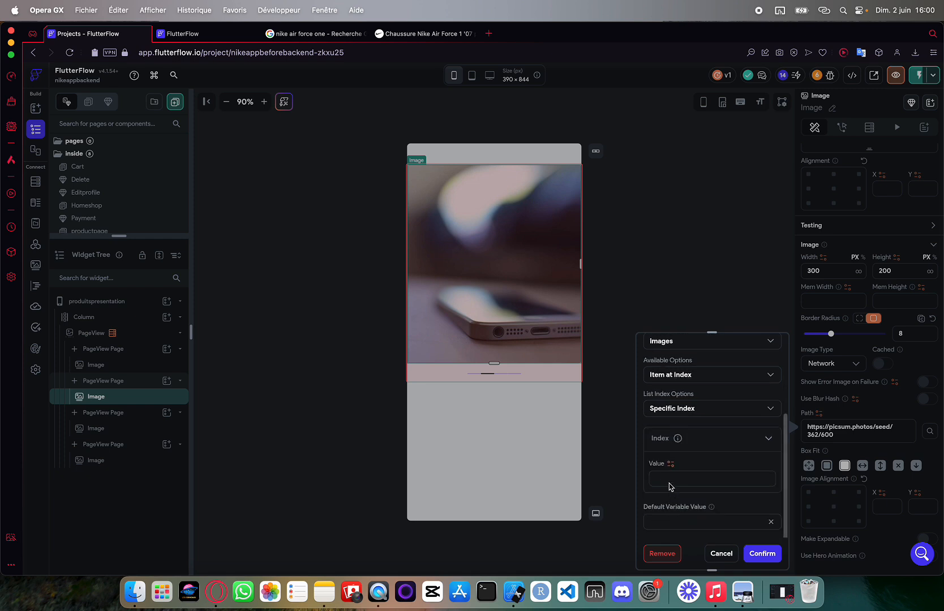
{"action": "left_click", "coordinate": [669, 477]}
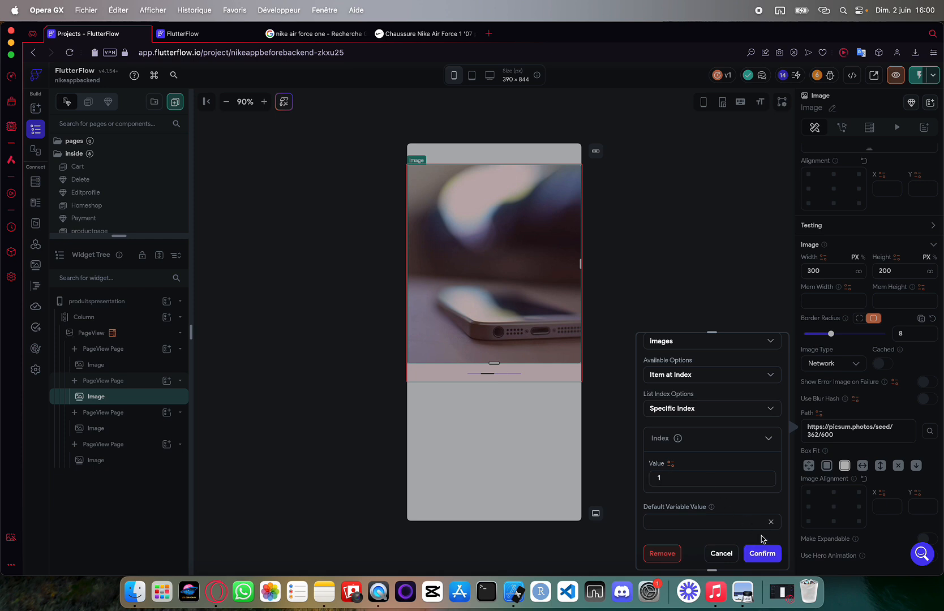
{"action": "left_click", "coordinate": [762, 553]}
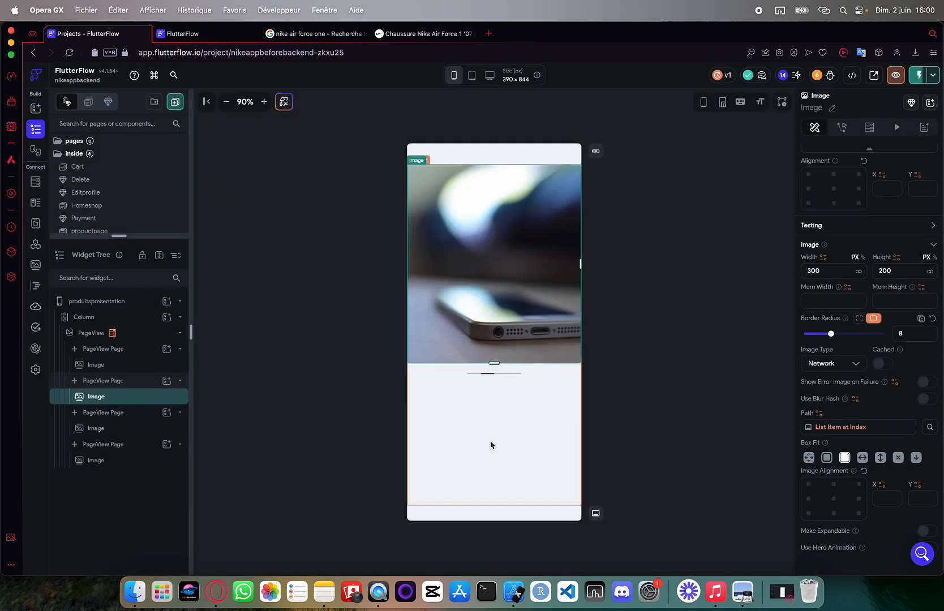
Step: Examine the PageView's Initial Page Index setting, then the second image's path binding
{"action": "left_click", "coordinate": [133, 340]}
{"action": "left_click", "coordinate": [811, 128]}
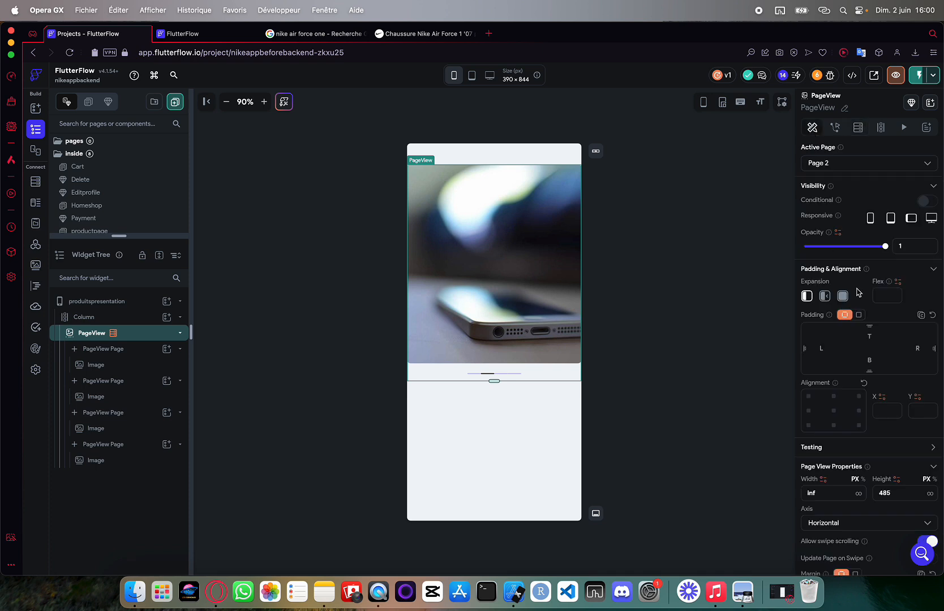
{"action": "scroll", "coordinate": [861, 308], "scroll_direction": "down", "scroll_amount": 10}
{"action": "scroll", "coordinate": [860, 308], "scroll_direction": "down", "scroll_amount": 3}
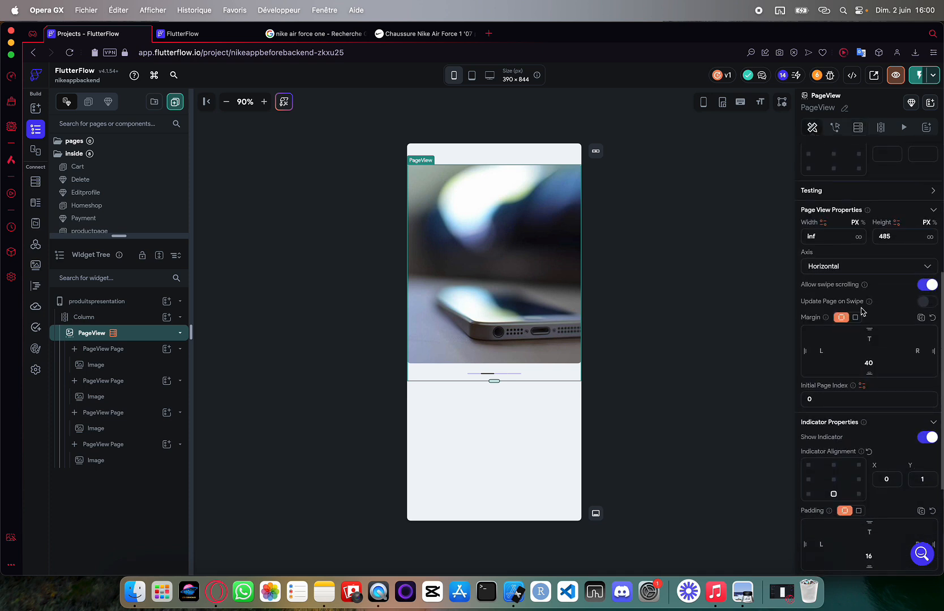
{"action": "left_click", "coordinate": [820, 399]}
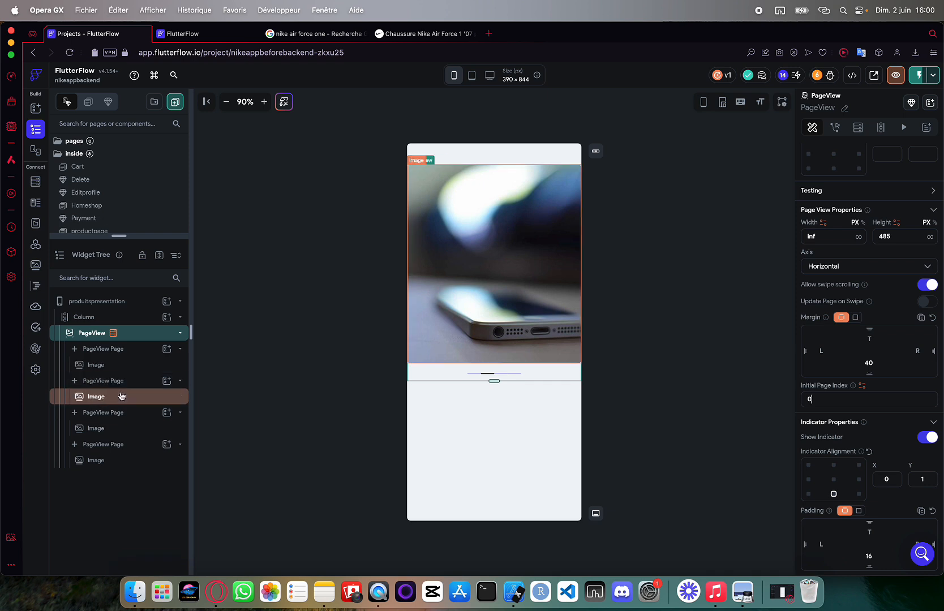
{"action": "left_click", "coordinate": [120, 397]}
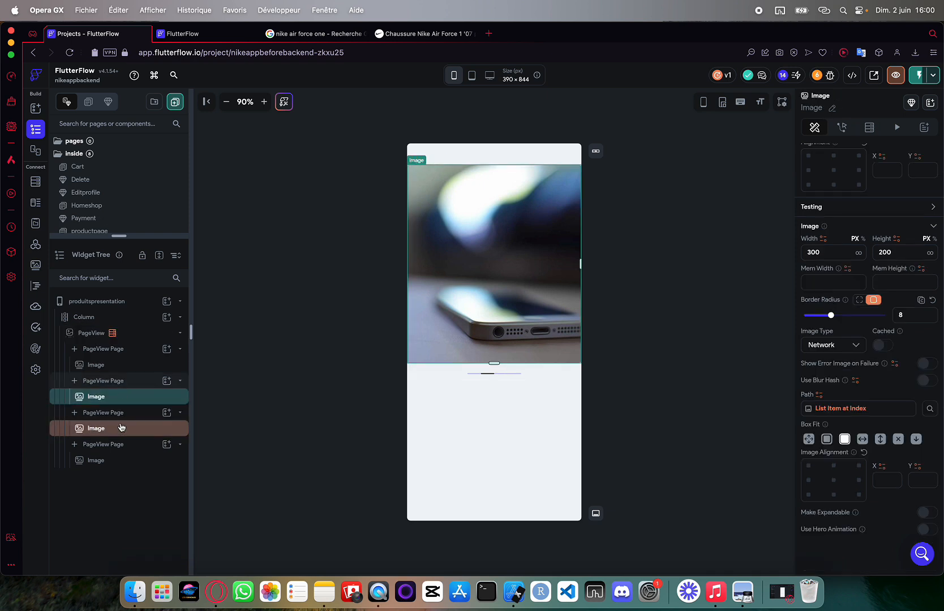
Step: Copy the variable bound to the second PageView image's path
{"action": "left_click", "coordinate": [95, 429]}
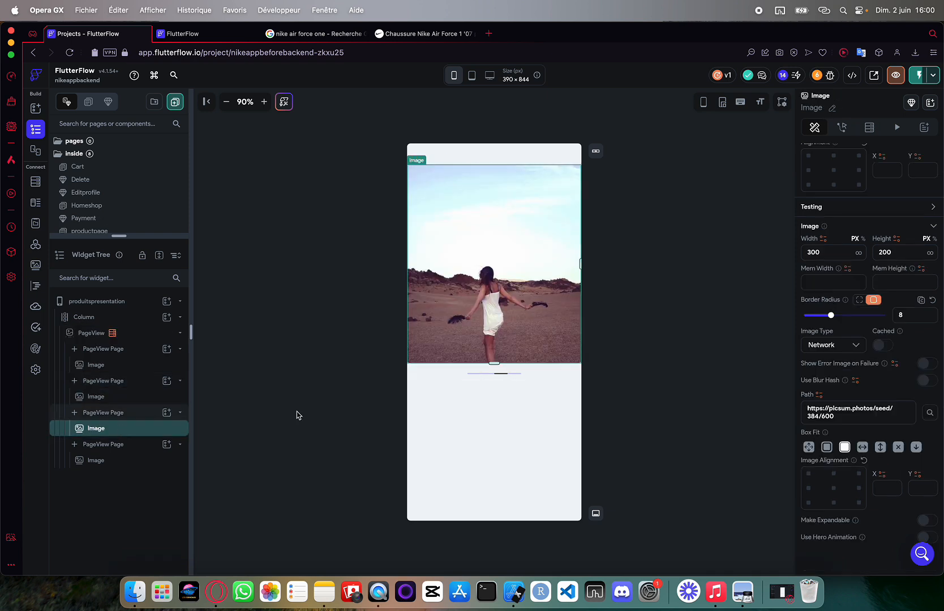
{"action": "left_click", "coordinate": [97, 396]}
{"action": "left_click", "coordinate": [832, 405]}
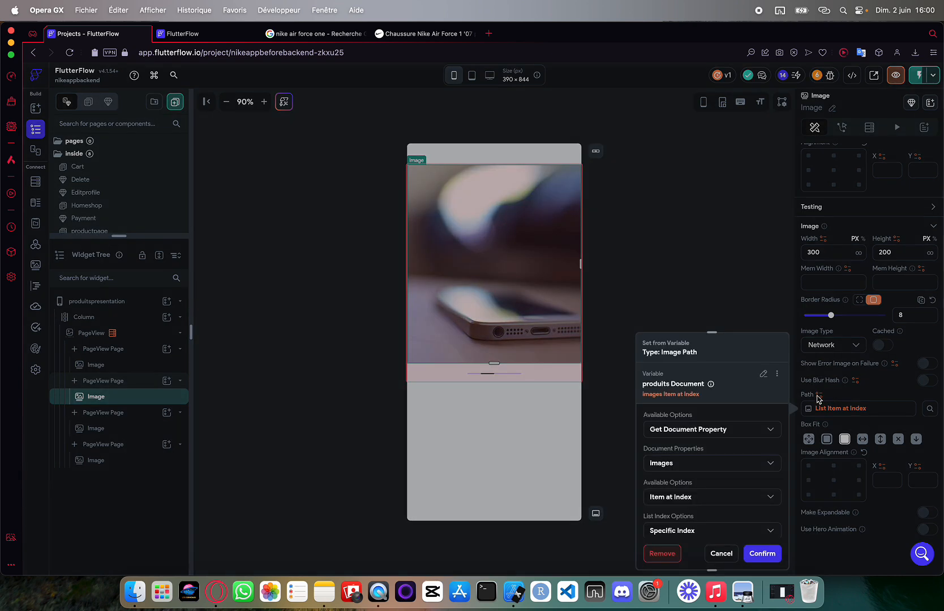
{"action": "left_click", "coordinate": [776, 374]}
{"action": "left_click", "coordinate": [740, 392]}
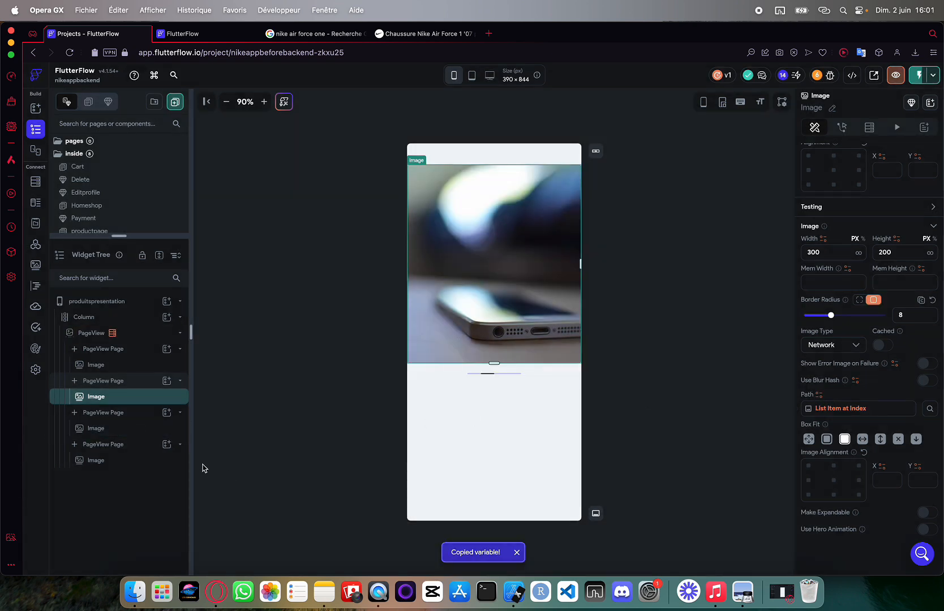
Step: Paste the copied variable into the third PageView image's path, set its Specific Index value to 2 and confirm
{"action": "left_click", "coordinate": [153, 428]}
{"action": "left_click", "coordinate": [812, 401]}
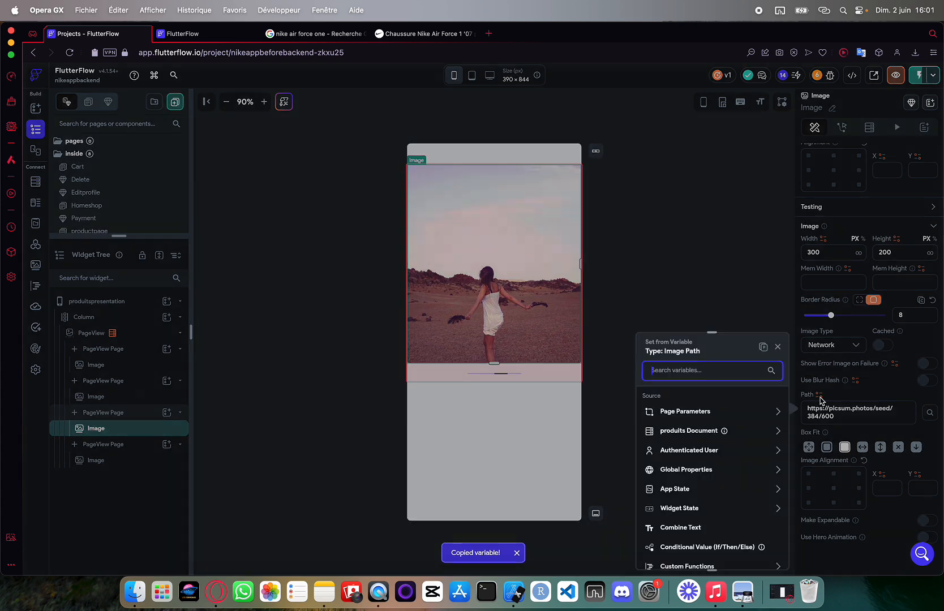
{"action": "left_click", "coordinate": [762, 344]}
{"action": "scroll", "coordinate": [733, 426], "scroll_direction": "down", "scroll_amount": 3}
{"action": "scroll", "coordinate": [734, 426], "scroll_direction": "down", "scroll_amount": 1}
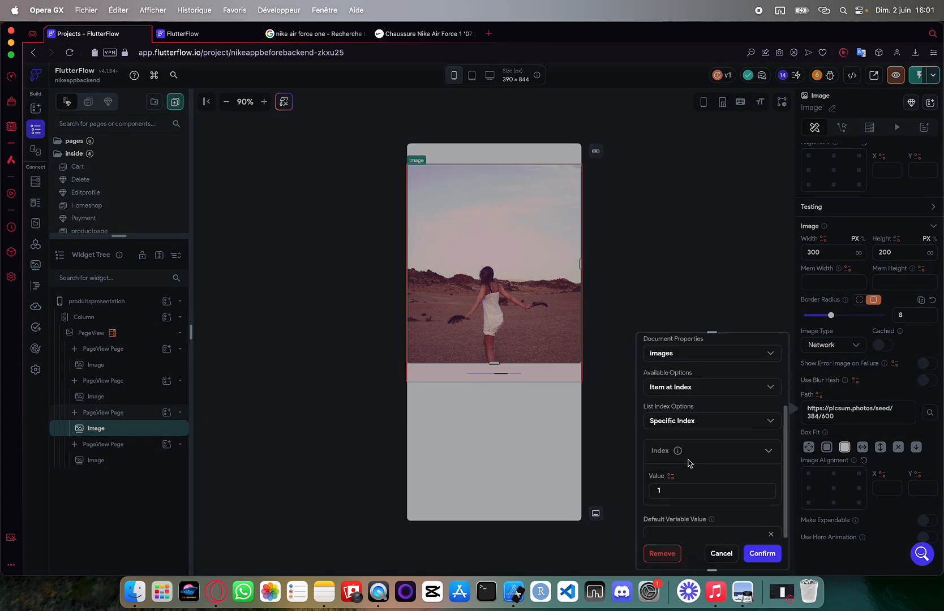
{"action": "left_click_drag", "start_coordinate": [685, 488], "coordinate": [632, 494]}
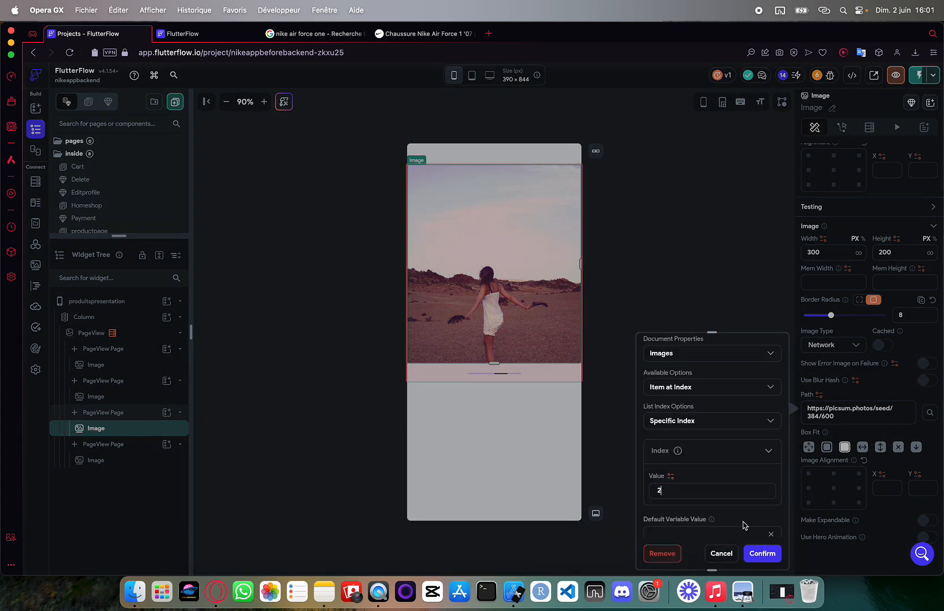
{"action": "left_click", "coordinate": [762, 553]}
Step: Paste the copied variable into the fourth PageView image's path, set its List Index option to Last and confirm
{"action": "left_click", "coordinate": [98, 460]}
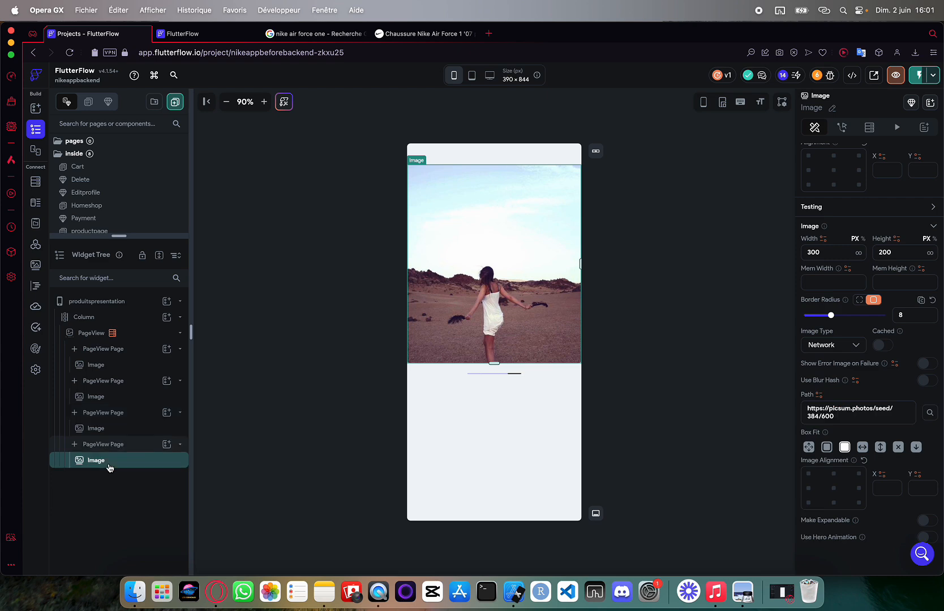
{"action": "left_click", "coordinate": [817, 395]}
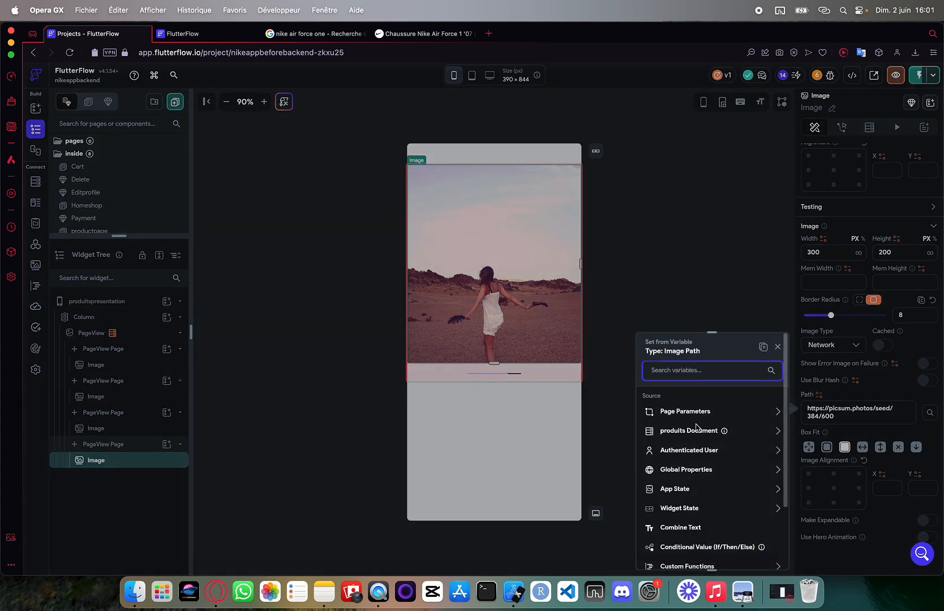
{"action": "left_click", "coordinate": [762, 346]}
{"action": "scroll", "coordinate": [700, 467], "scroll_direction": "down", "scroll_amount": 2}
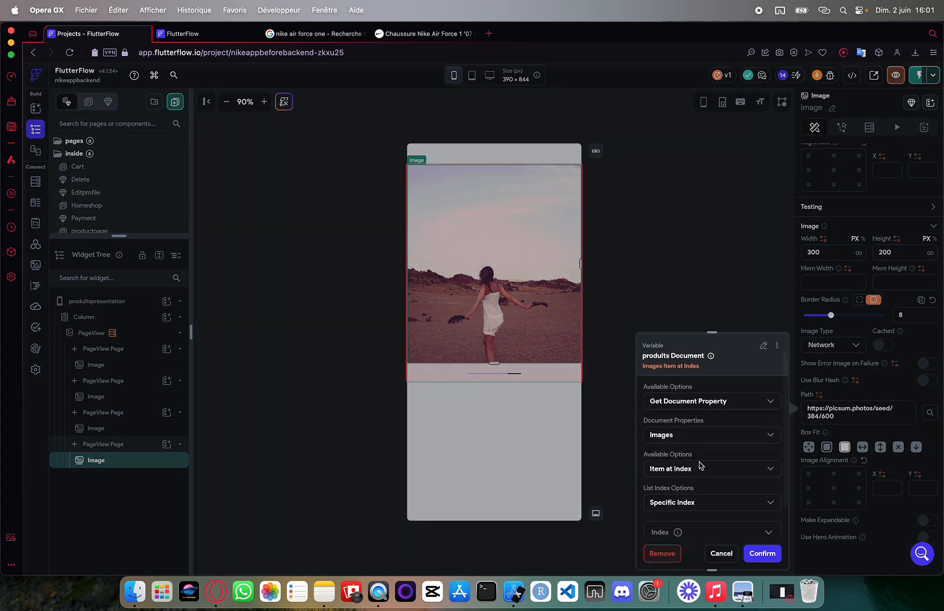
{"action": "left_click", "coordinate": [689, 401]}
{"action": "left_click", "coordinate": [686, 402]}
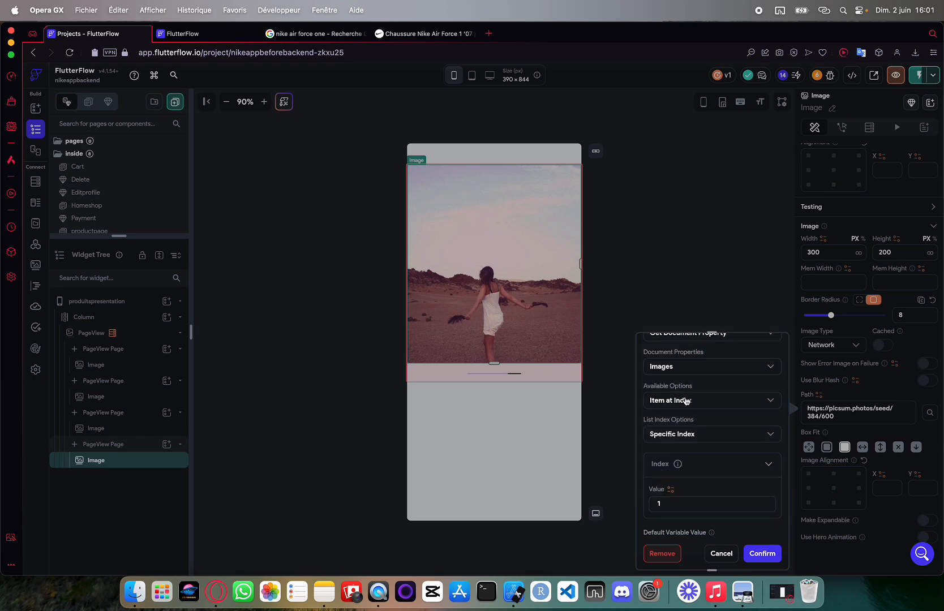
{"action": "left_click", "coordinate": [679, 436]}
{"action": "left_click", "coordinate": [673, 410]}
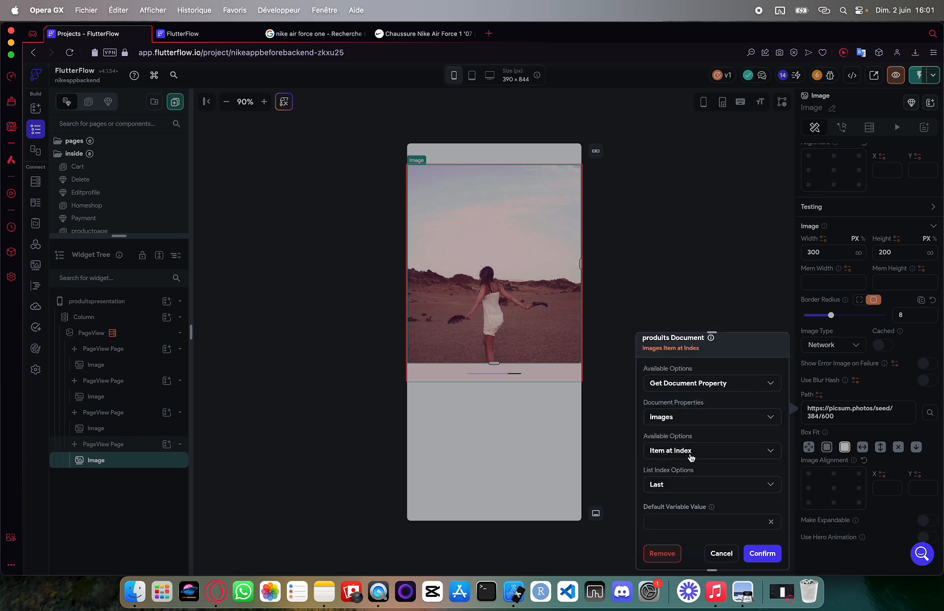
{"action": "left_click", "coordinate": [762, 554]}
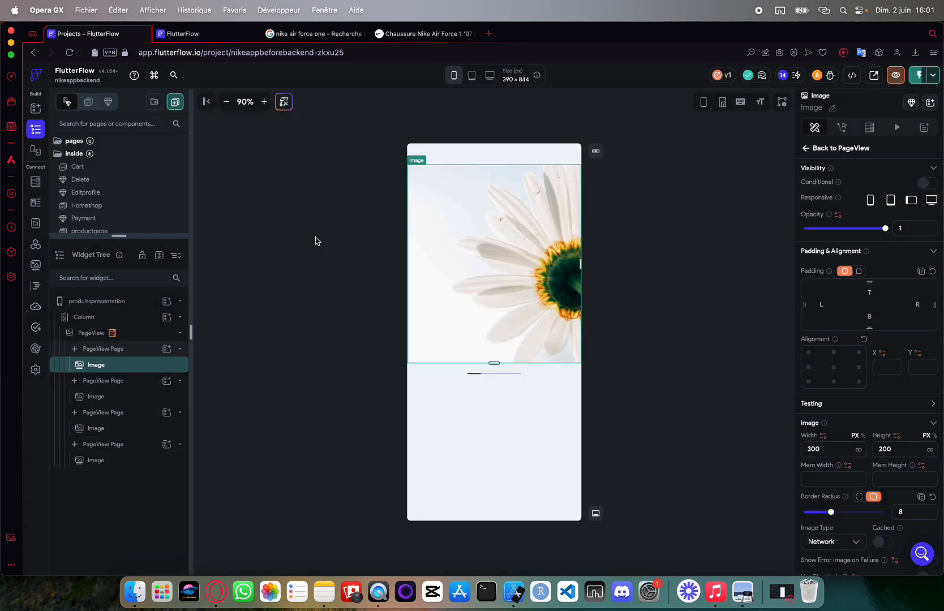
Step: Set the Write and Delete permissions of the produits collection to Everyone in the Firestore rules
{"action": "left_click", "coordinate": [35, 181]}
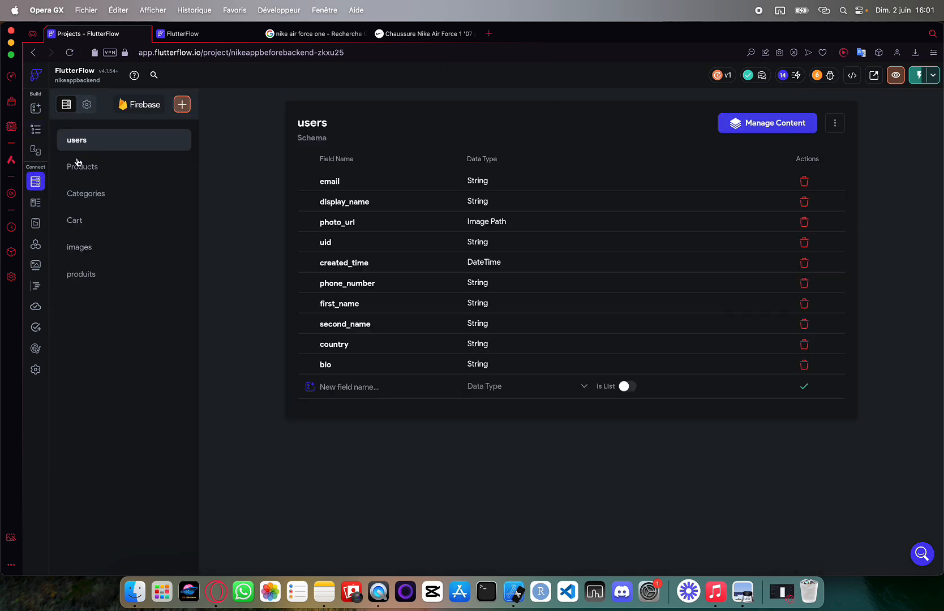
{"action": "left_click", "coordinate": [87, 104]}
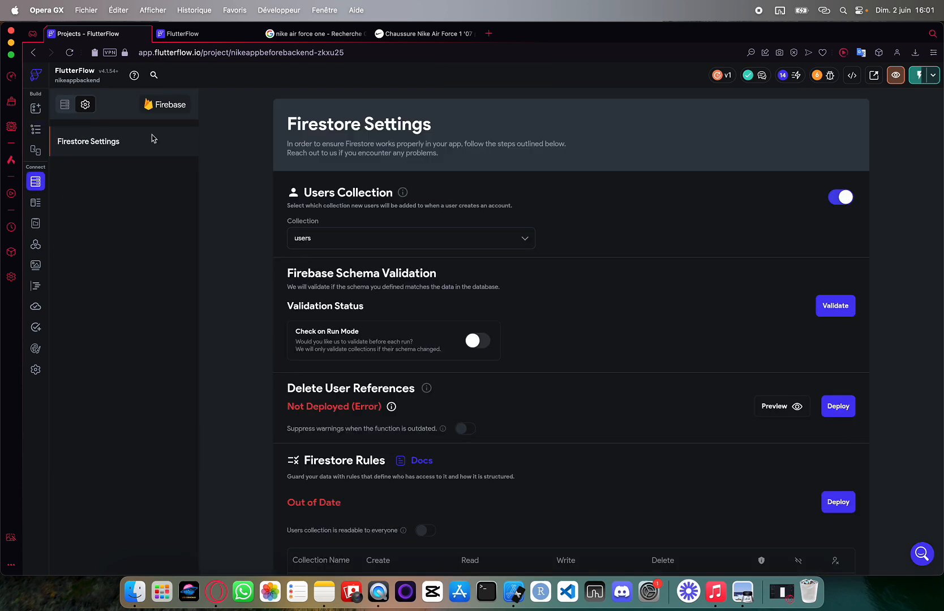
{"action": "scroll", "coordinate": [389, 233], "scroll_direction": "down", "scroll_amount": 1}
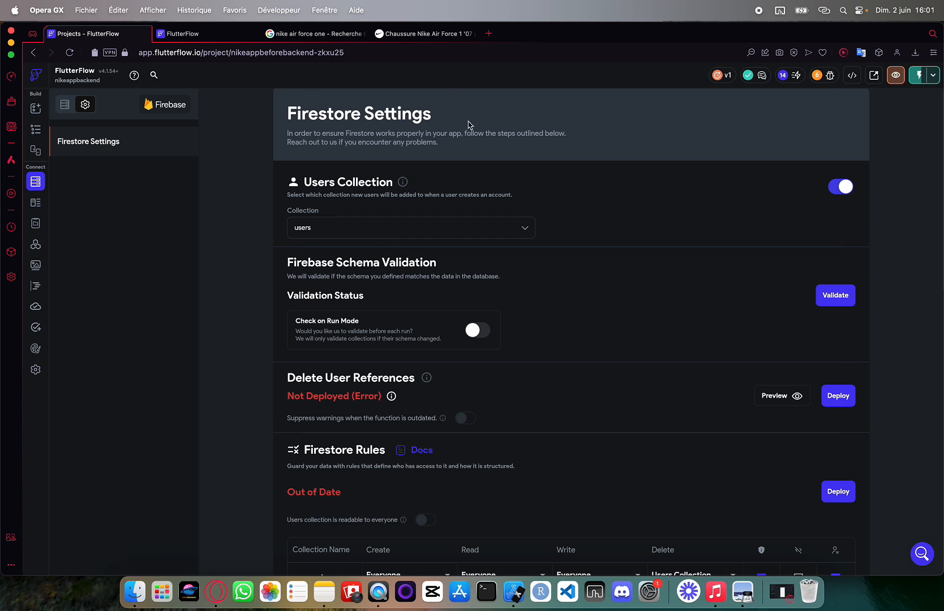
{"action": "scroll", "coordinate": [464, 352], "scroll_direction": "down", "scroll_amount": 5}
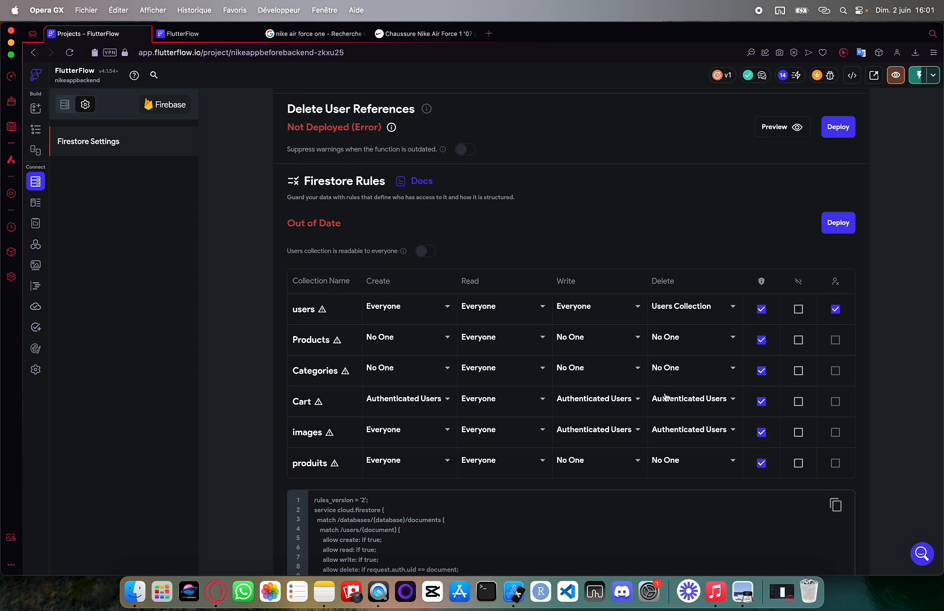
{"action": "left_click", "coordinate": [578, 461]}
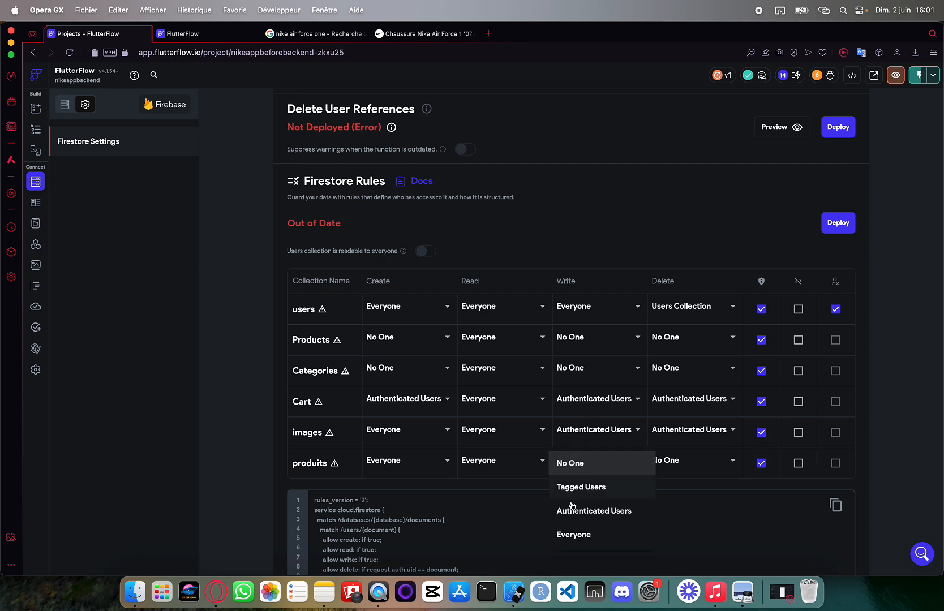
{"action": "left_click", "coordinate": [584, 534]}
{"action": "left_click", "coordinate": [671, 460]}
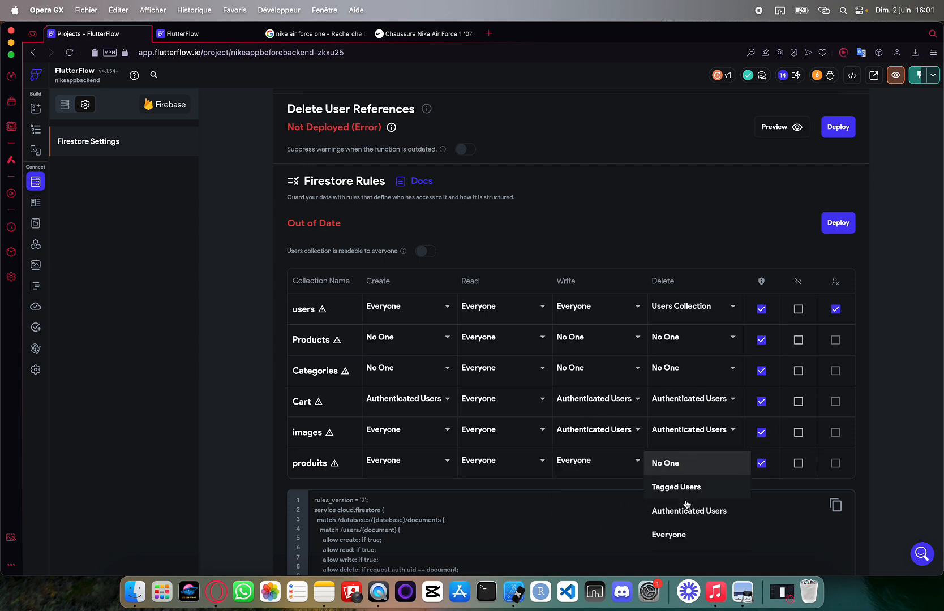
{"action": "left_click", "coordinate": [687, 509]}
{"action": "left_click", "coordinate": [687, 463]}
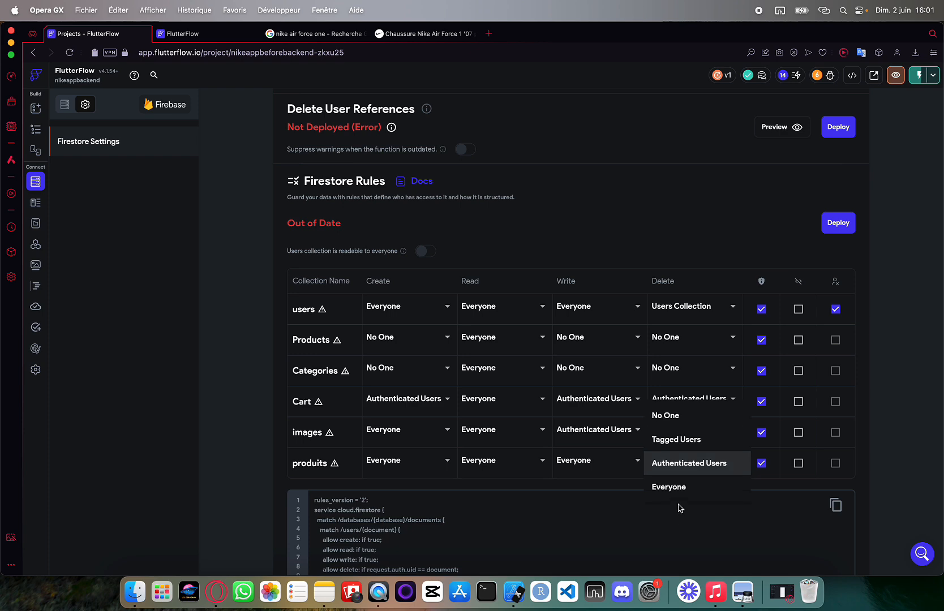
{"action": "left_click", "coordinate": [673, 489]}
Step: Deploy the Firestore rules and confirm the re-deployment
{"action": "left_click", "coordinate": [833, 295]}
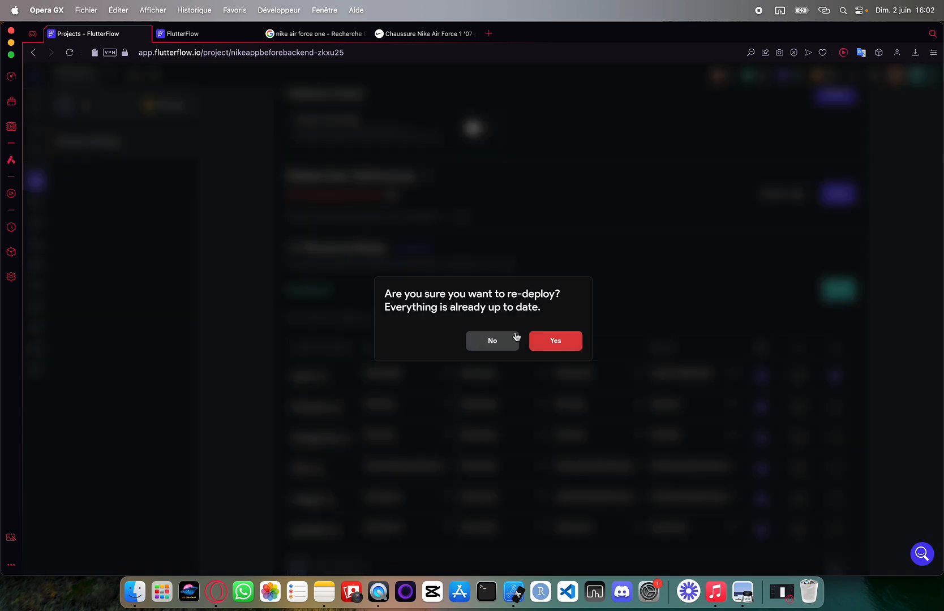
{"action": "left_click", "coordinate": [550, 342]}
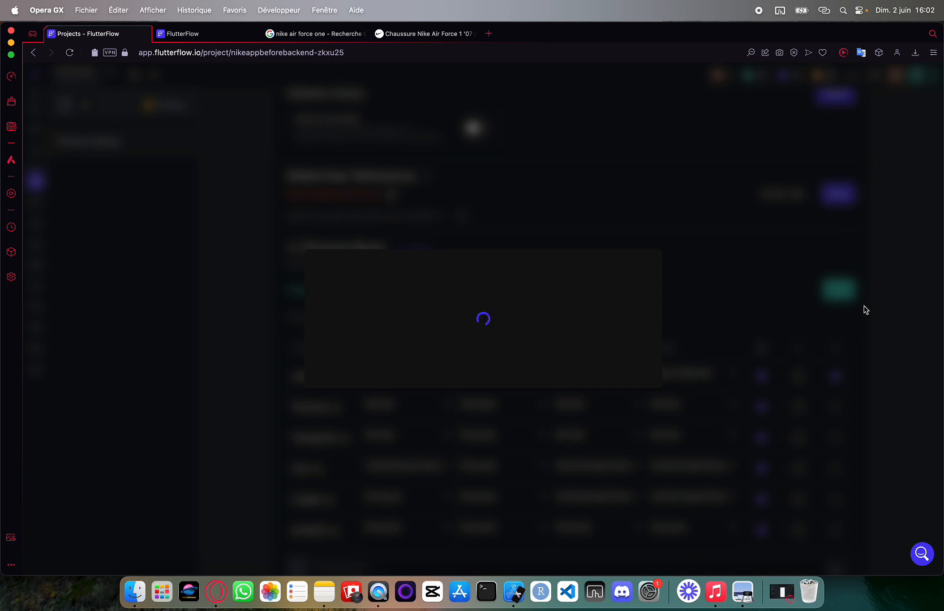
{"action": "left_click", "coordinate": [614, 466]}
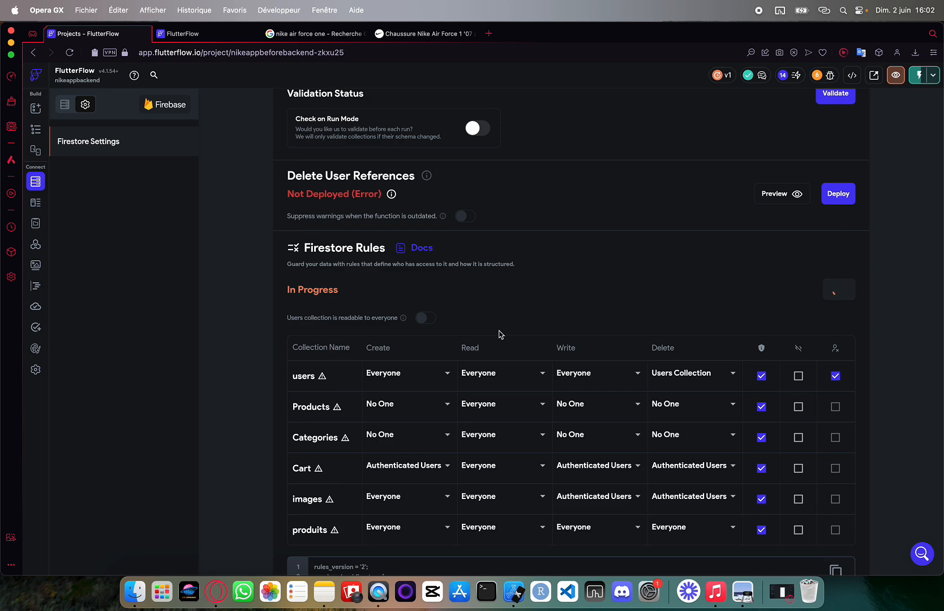
{"action": "scroll", "coordinate": [496, 262], "scroll_direction": "up", "scroll_amount": 5}
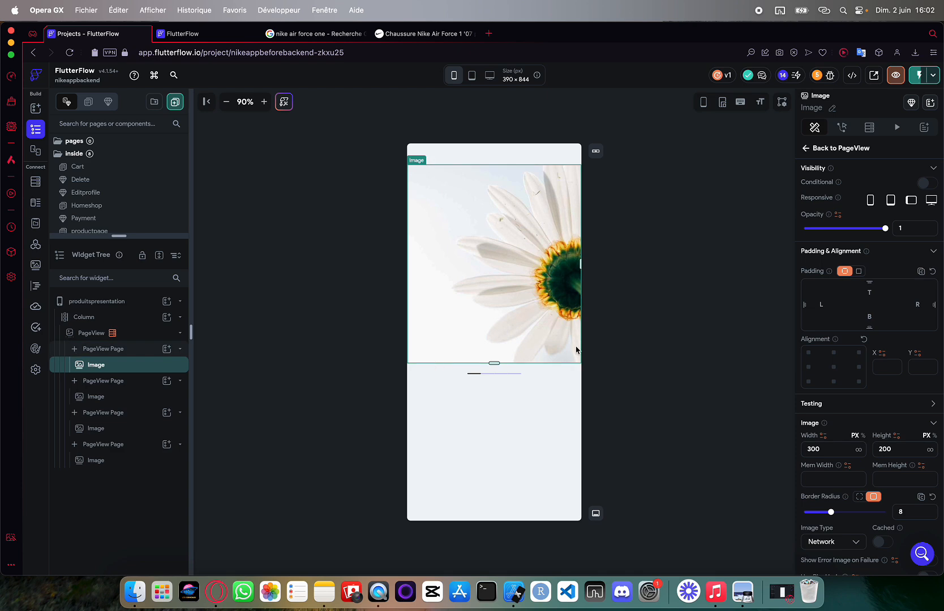
Step: Delete the on-tap navigation action from the "Top Picks for You" text on the Homeshop page
{"action": "left_click", "coordinate": [187, 34]}
{"action": "left_click", "coordinate": [110, 38]}
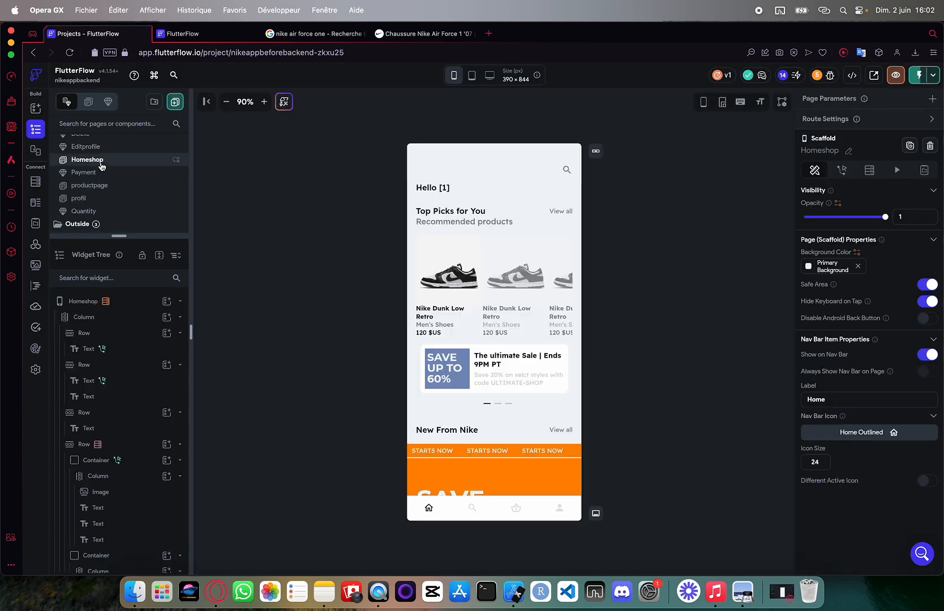
{"action": "left_click", "coordinate": [436, 213]}
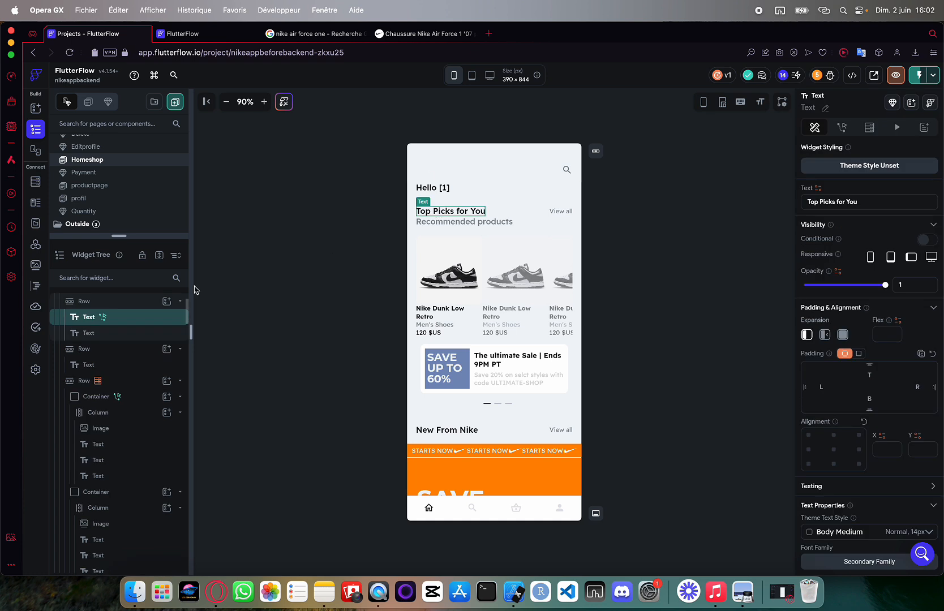
{"action": "scroll", "coordinate": [142, 340], "scroll_direction": "up", "scroll_amount": 2}
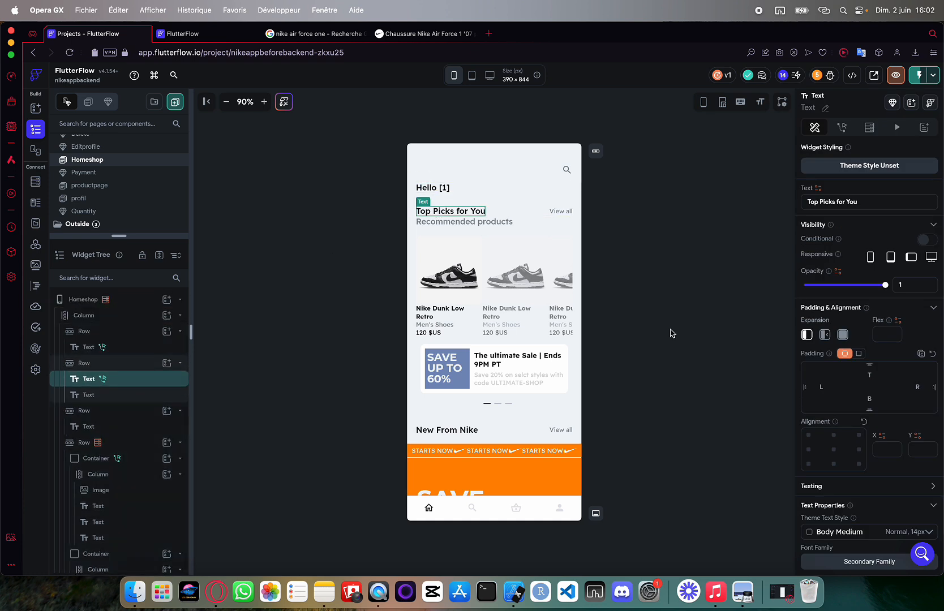
{"action": "left_click", "coordinate": [841, 127]}
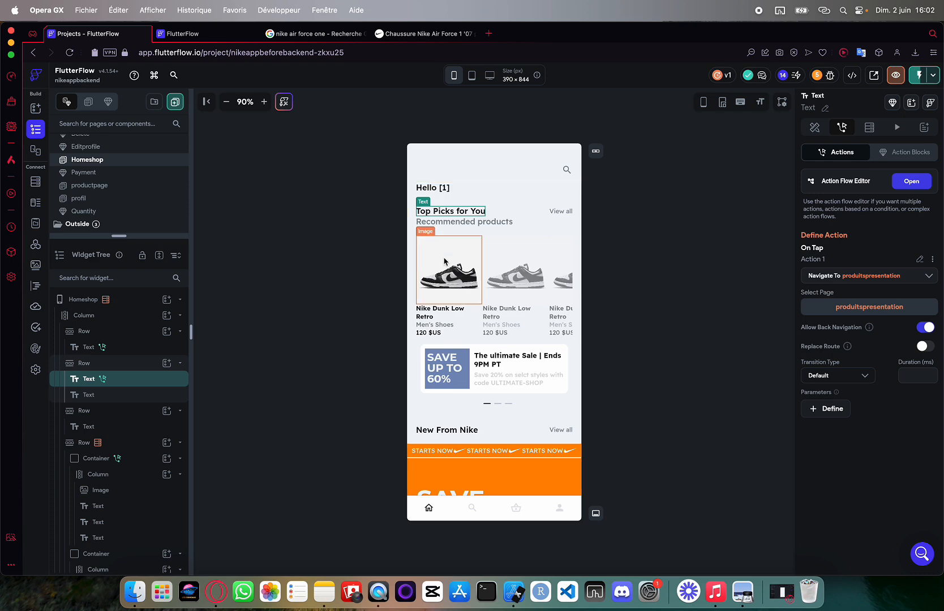
{"action": "scroll", "coordinate": [444, 262], "scroll_direction": "down", "scroll_amount": 2}
{"action": "scroll", "coordinate": [444, 261], "scroll_direction": "up", "scroll_amount": 2}
{"action": "scroll", "coordinate": [445, 261], "scroll_direction": "right", "scroll_amount": 1}
{"action": "scroll", "coordinate": [445, 262], "scroll_direction": "left", "scroll_amount": 2}
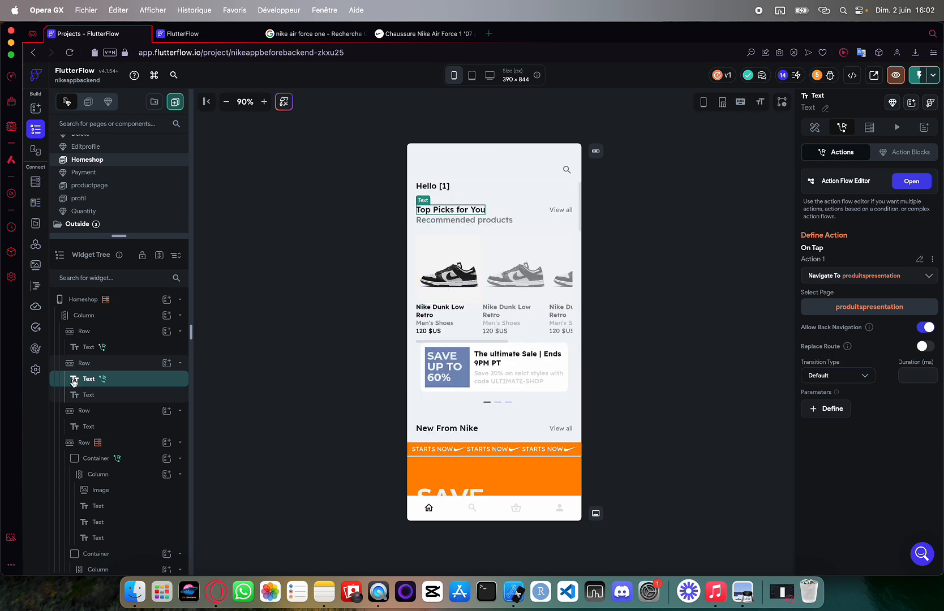
{"action": "left_click", "coordinate": [932, 259]}
{"action": "left_click", "coordinate": [884, 336]}
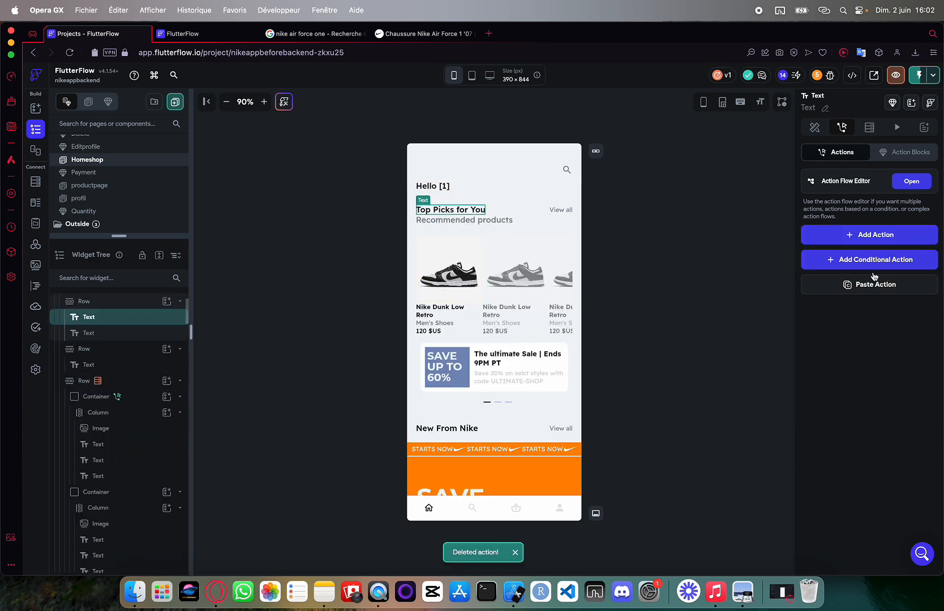
Step: Add an On Tap Navigate To action leading to the produitspresentation page to the "Top Picks for You" text
{"action": "left_click", "coordinate": [524, 256]}
{"action": "left_click", "coordinate": [461, 210]}
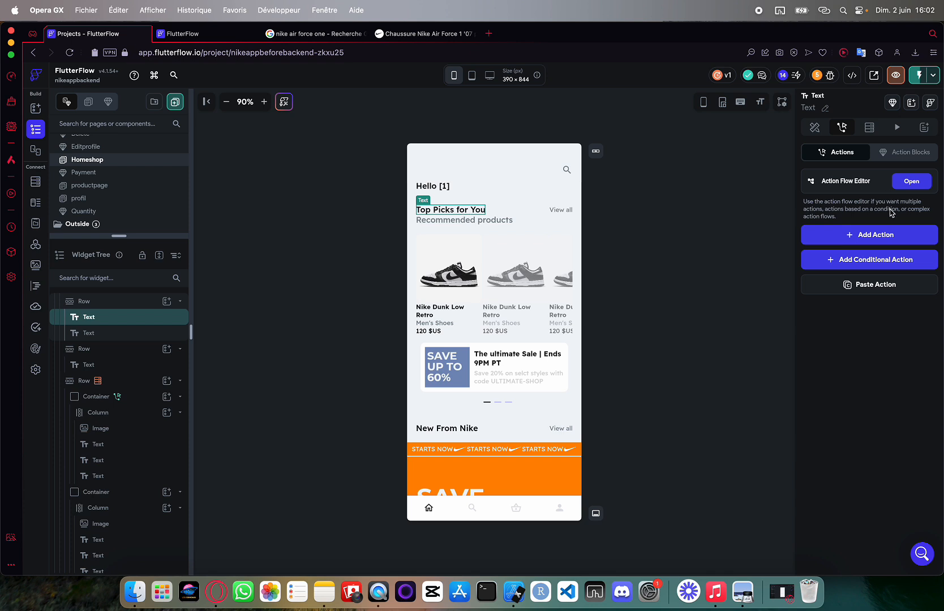
{"action": "left_click", "coordinate": [849, 245]}
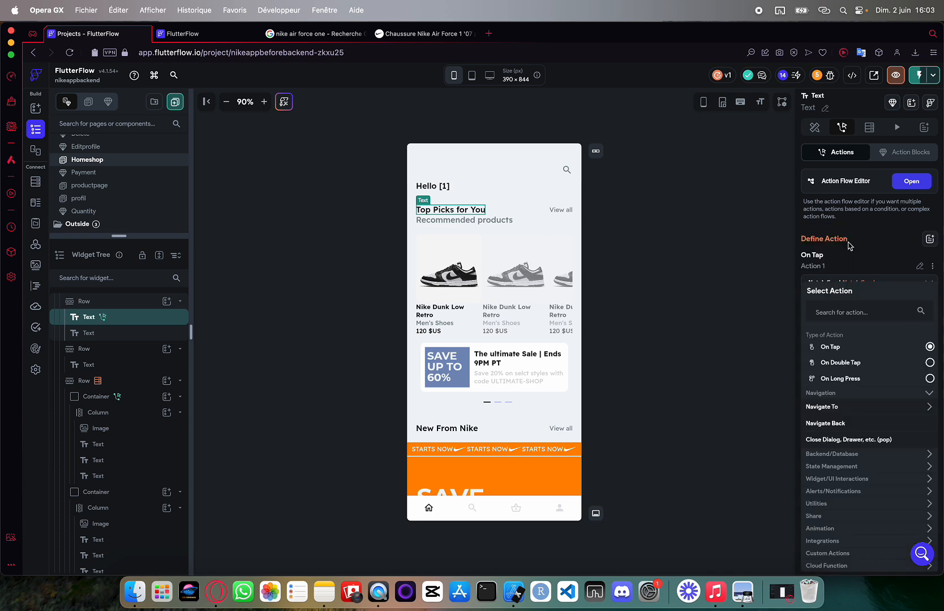
{"action": "left_click", "coordinate": [832, 313]}
{"action": "type", "text": "navigate"}
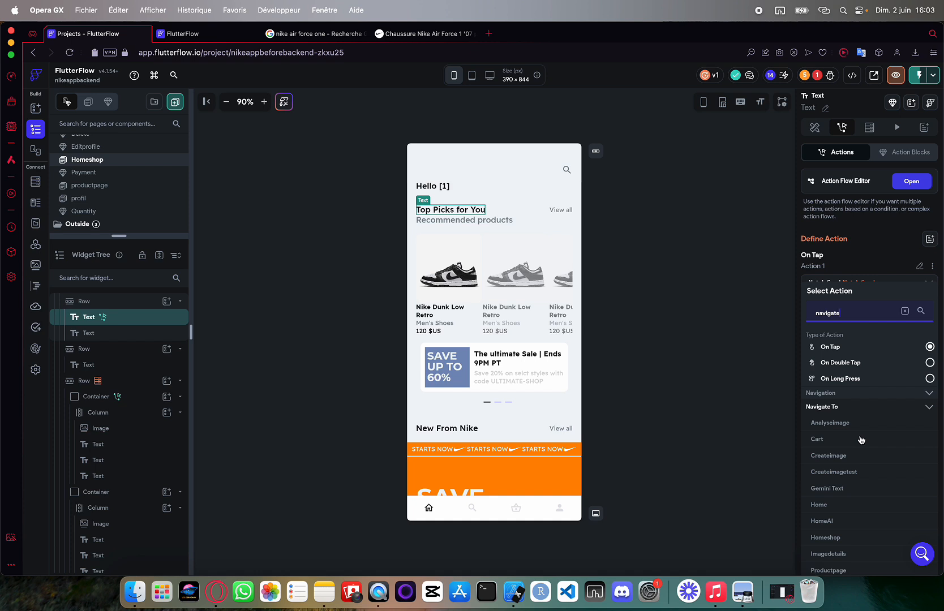
{"action": "scroll", "coordinate": [861, 440], "scroll_direction": "down", "scroll_amount": 4}
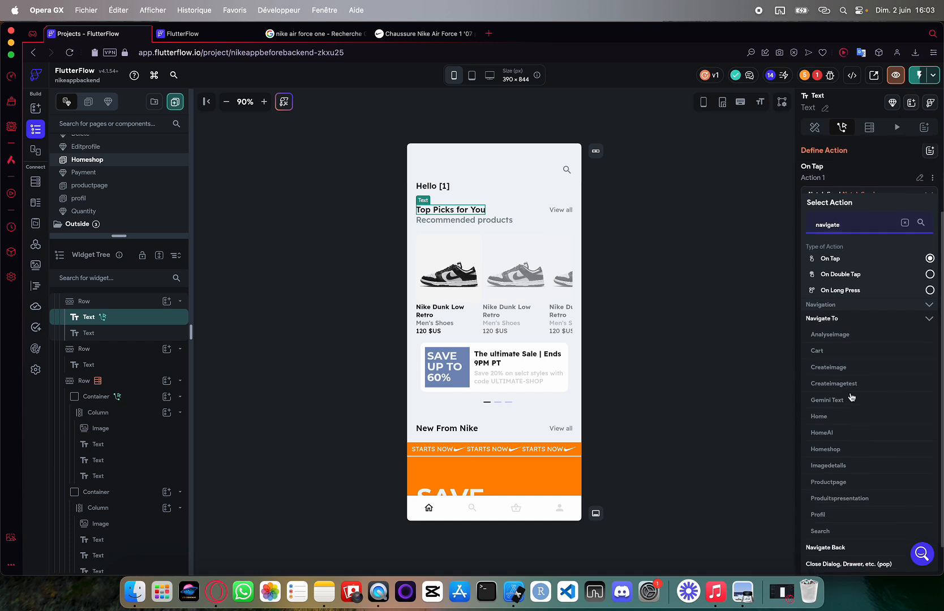
{"action": "left_click", "coordinate": [841, 461]}
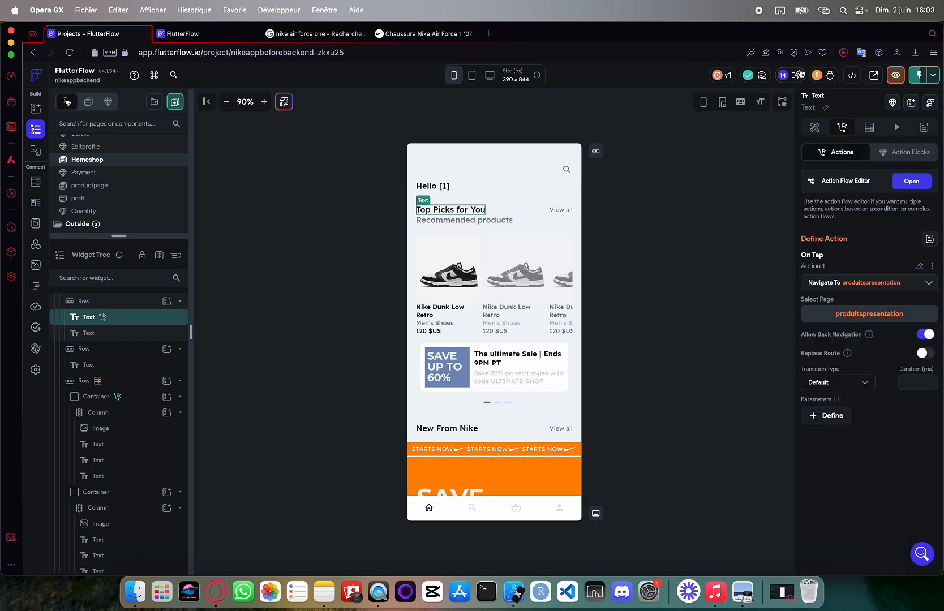
Step: Launch the project in Test Mode and open its existing debug session
{"action": "left_click", "coordinate": [589, 247]}
{"action": "left_click", "coordinate": [235, 34]}
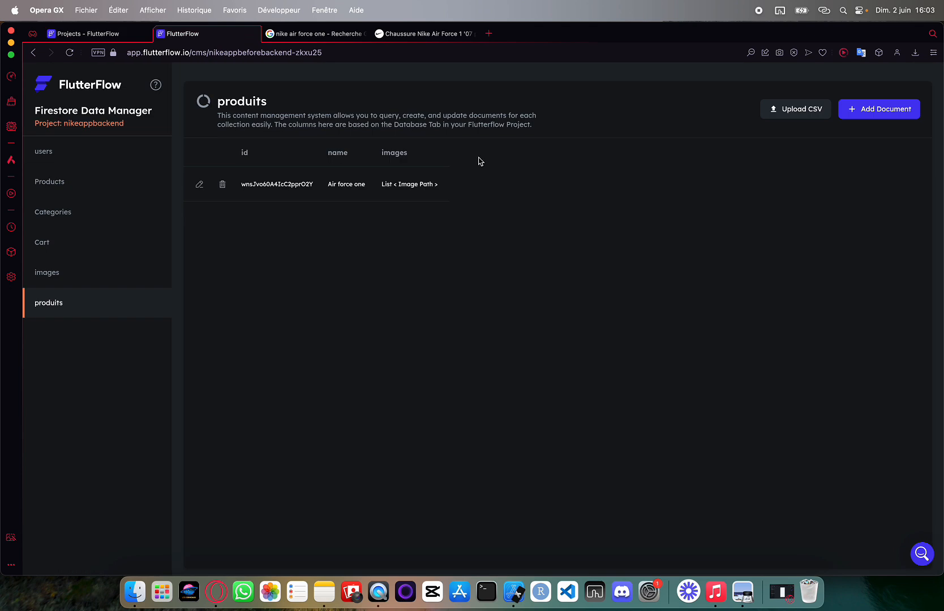
{"action": "left_click", "coordinate": [122, 34]}
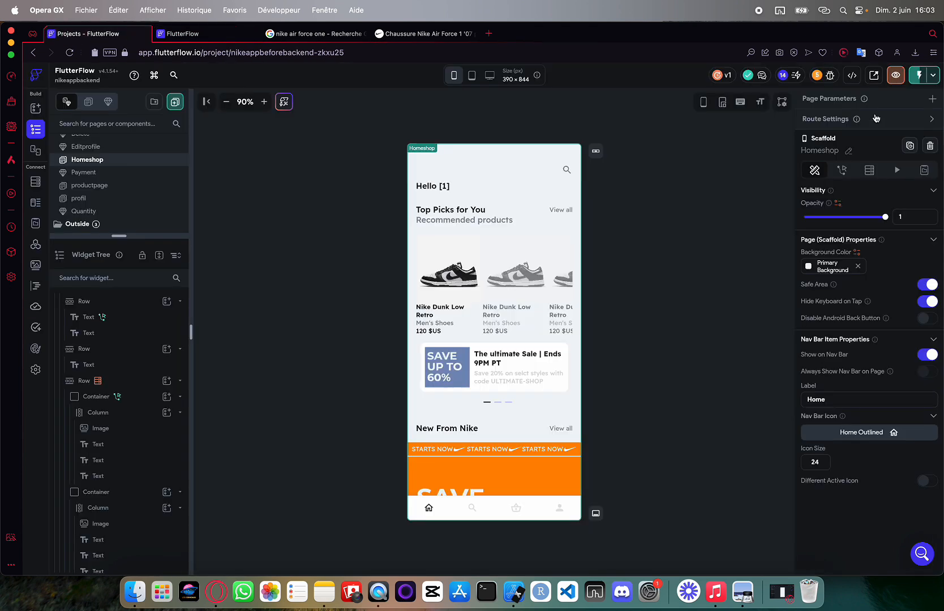
{"action": "left_click", "coordinate": [929, 81]}
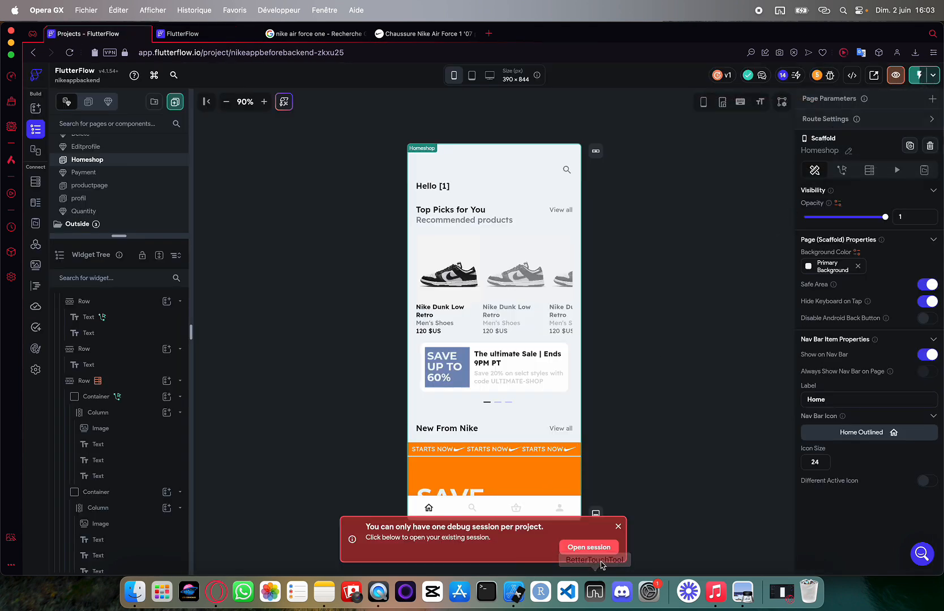
{"action": "left_click", "coordinate": [589, 547]}
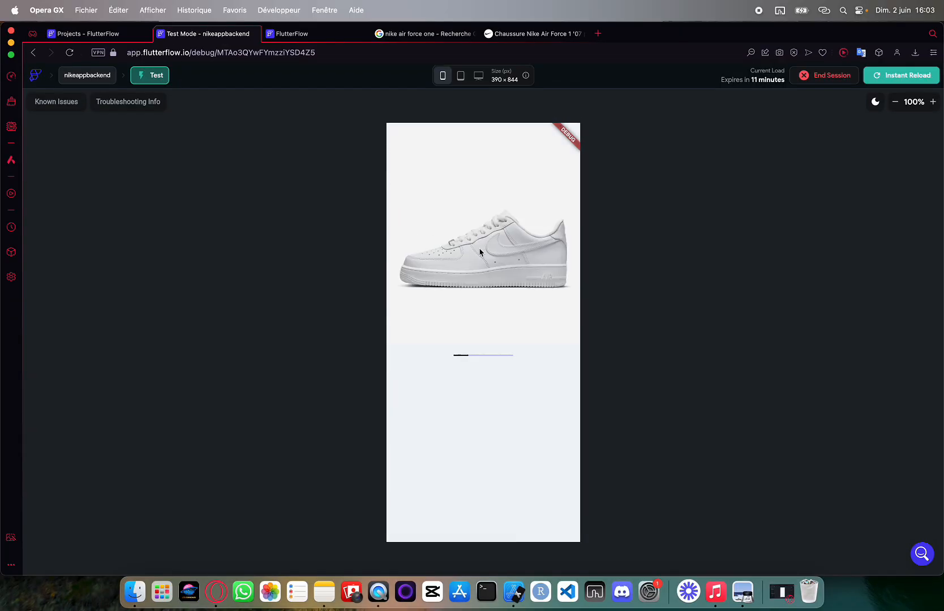
Step: Swipe back and forth through the shoe images in the running app's PageView to check the carousel and its page indicator
{"action": "left_click_drag", "start_coordinate": [532, 269], "coordinate": [428, 266]}
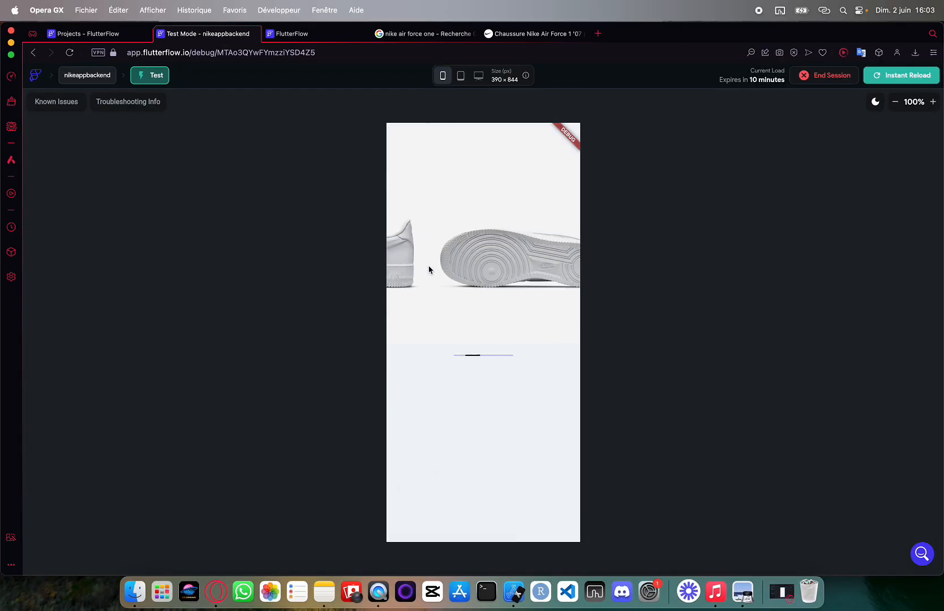
{"action": "left_click_drag", "start_coordinate": [521, 265], "coordinate": [379, 267]}
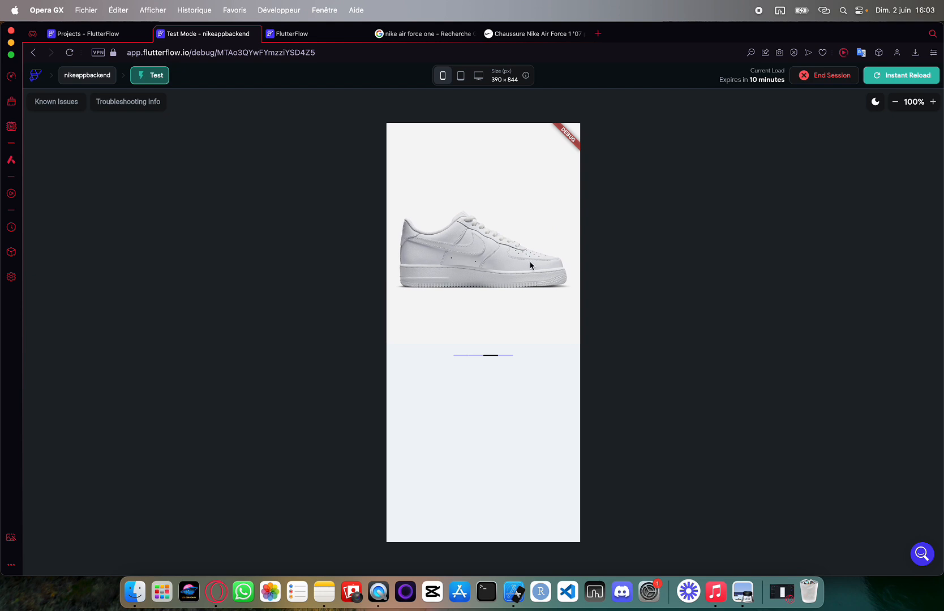
{"action": "left_click_drag", "start_coordinate": [552, 263], "coordinate": [291, 282]}
{"action": "left_click_drag", "start_coordinate": [396, 257], "coordinate": [505, 258]}
{"action": "mouse_move", "coordinate": [444, 256]}
{"action": "left_mouse_down"}
{"action": "mouse_move", "coordinate": [568, 261]}
{"action": "mouse_move", "coordinate": [460, 259]}
{"action": "left_mouse_up"}
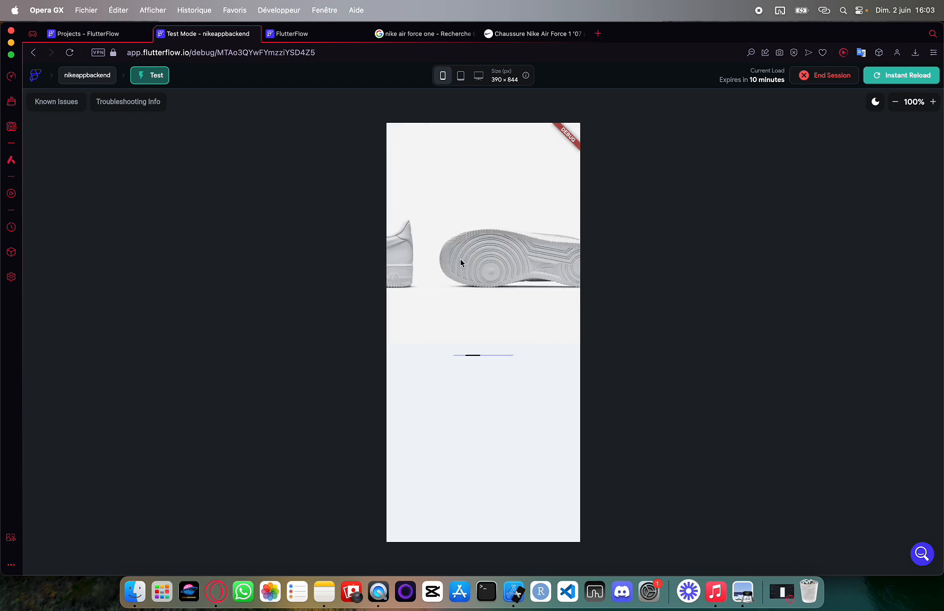
{"action": "mouse_move", "coordinate": [554, 255]}
{"action": "left_mouse_down"}
{"action": "mouse_move", "coordinate": [467, 253]}
{"action": "mouse_move", "coordinate": [457, 266]}
{"action": "mouse_move", "coordinate": [555, 262]}
{"action": "left_mouse_up"}
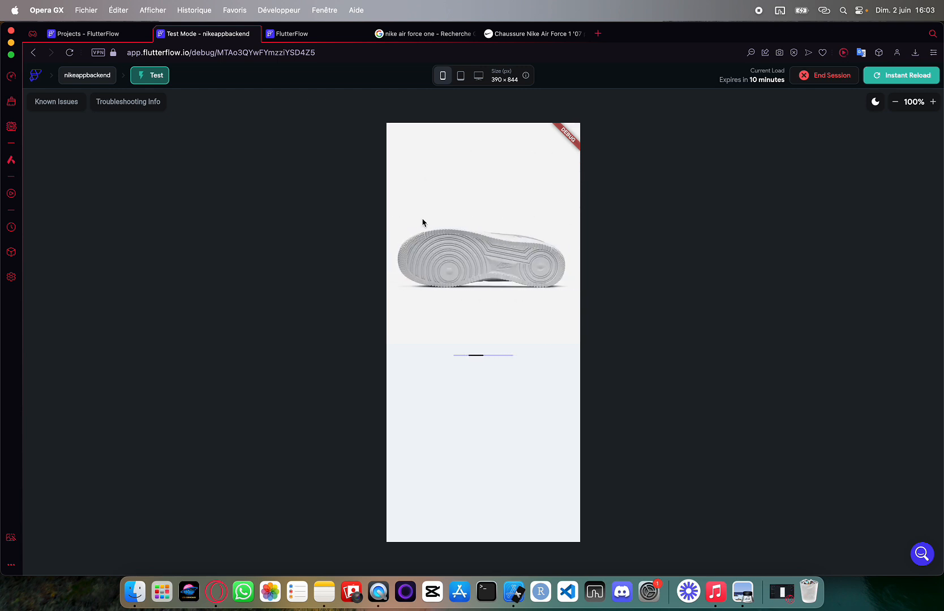
{"action": "left_click", "coordinate": [516, 34]}
{"action": "left_click", "coordinate": [207, 34]}
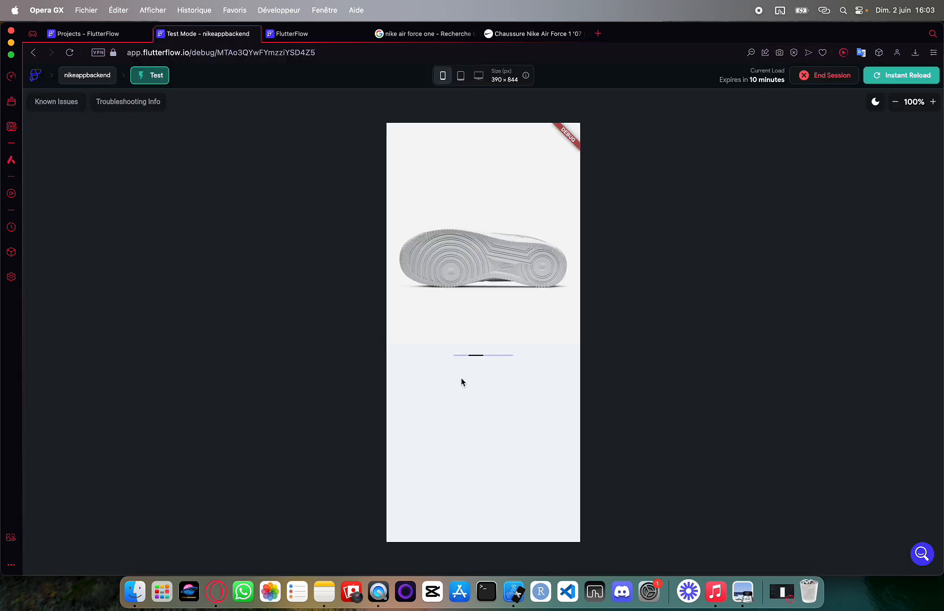